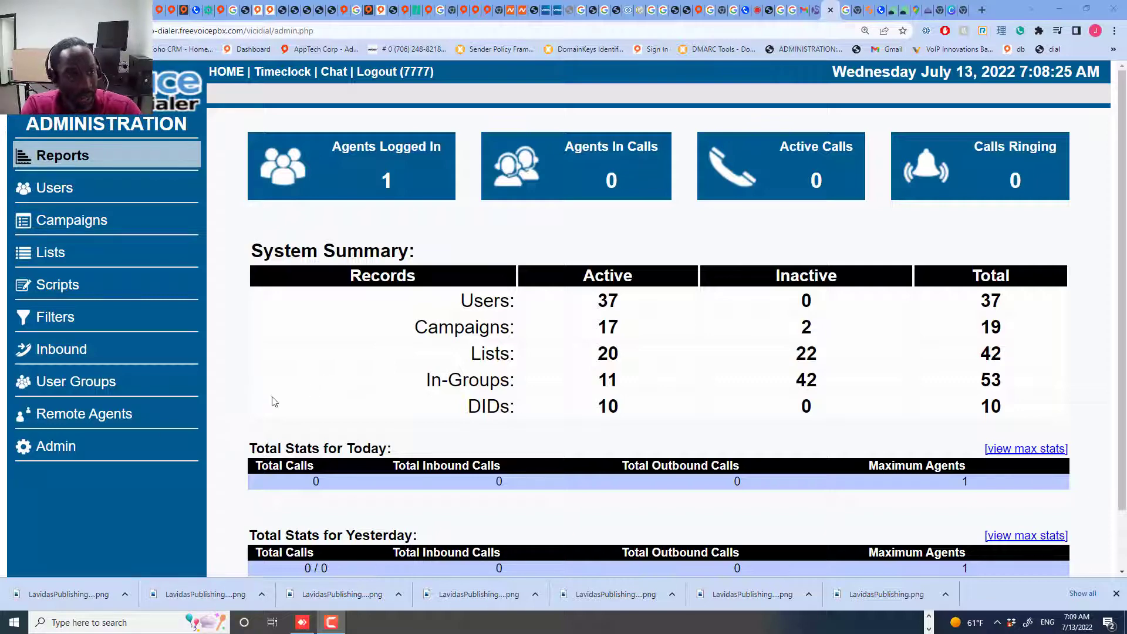
Step: Look up the Allow Emails option in the administration system settings
{"action": "left_click", "coordinate": [94, 452]}
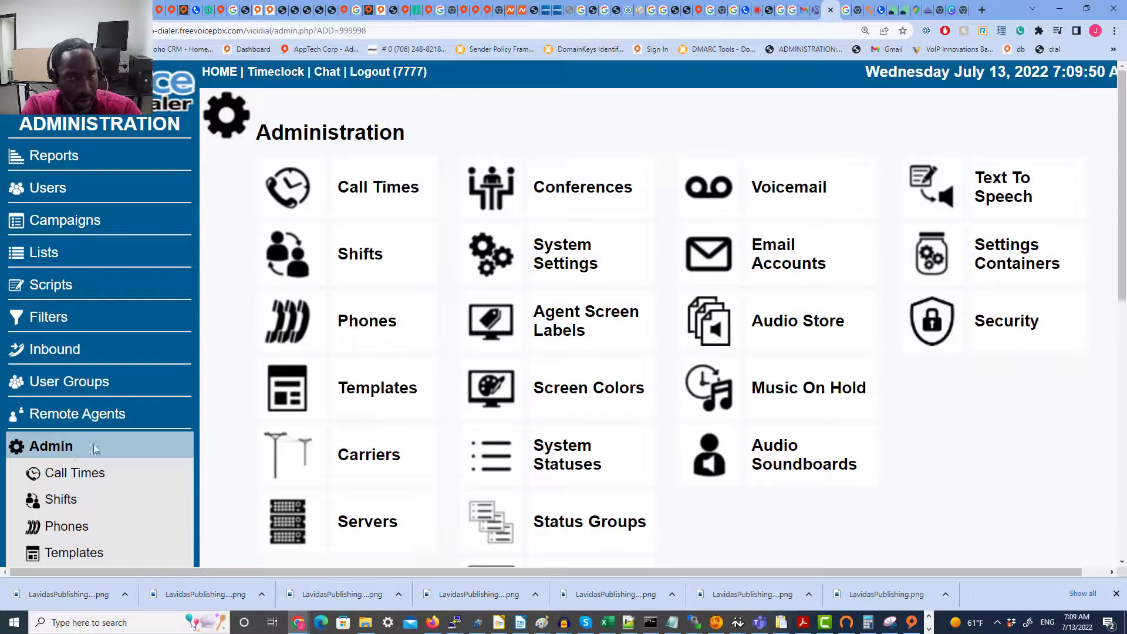
{"action": "left_click", "coordinate": [570, 266]}
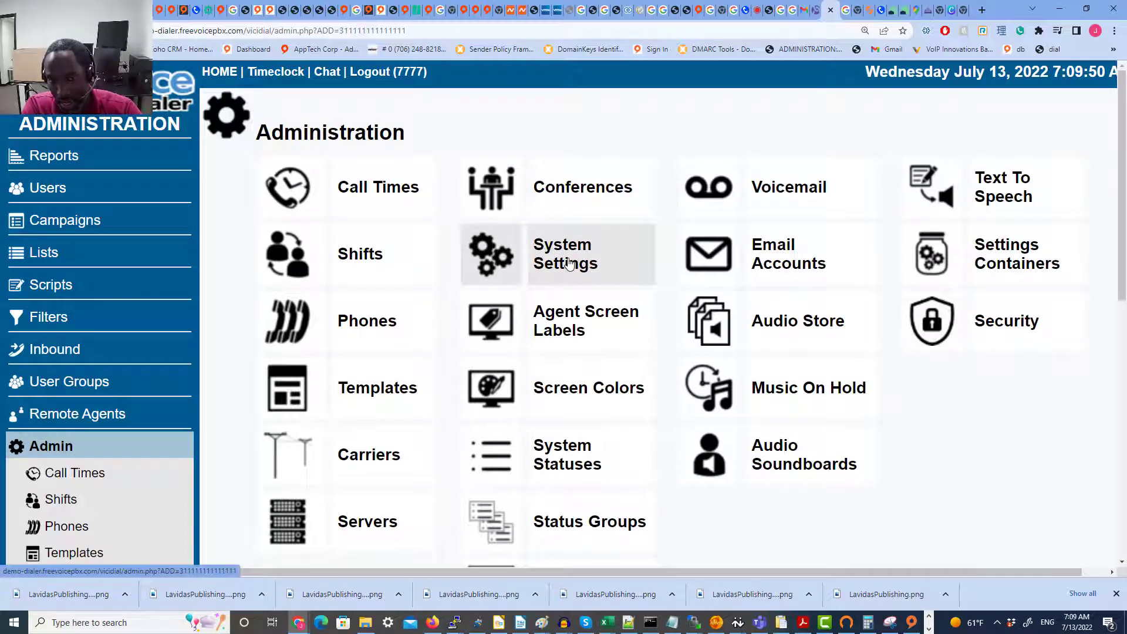
{"action": "right_click", "coordinate": [629, 286]}
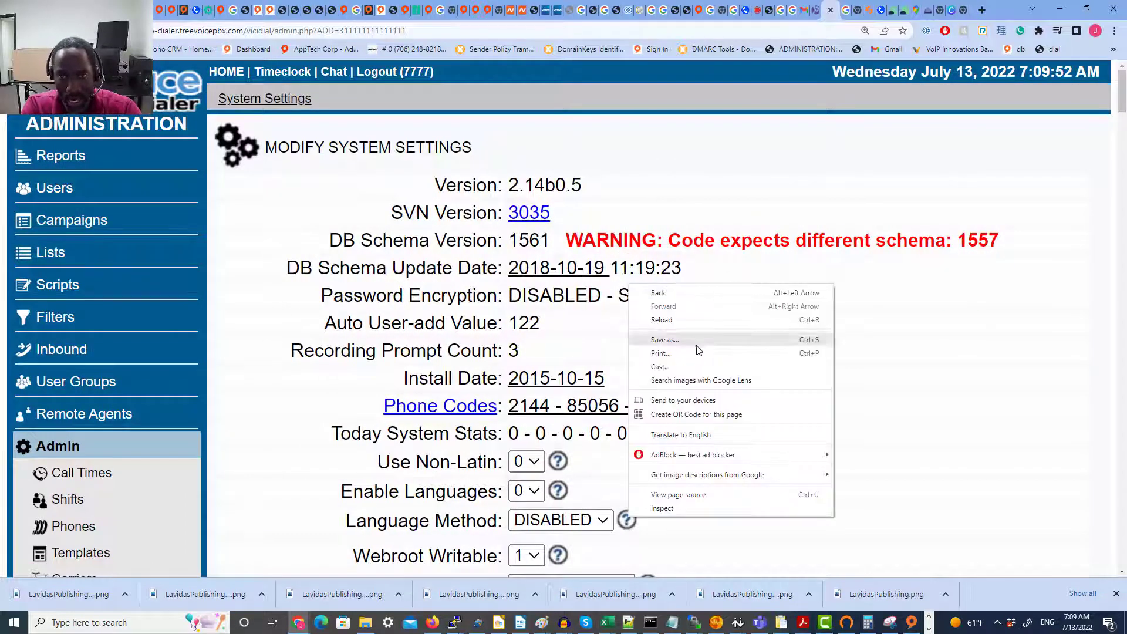
{"action": "left_click", "coordinate": [866, 233]}
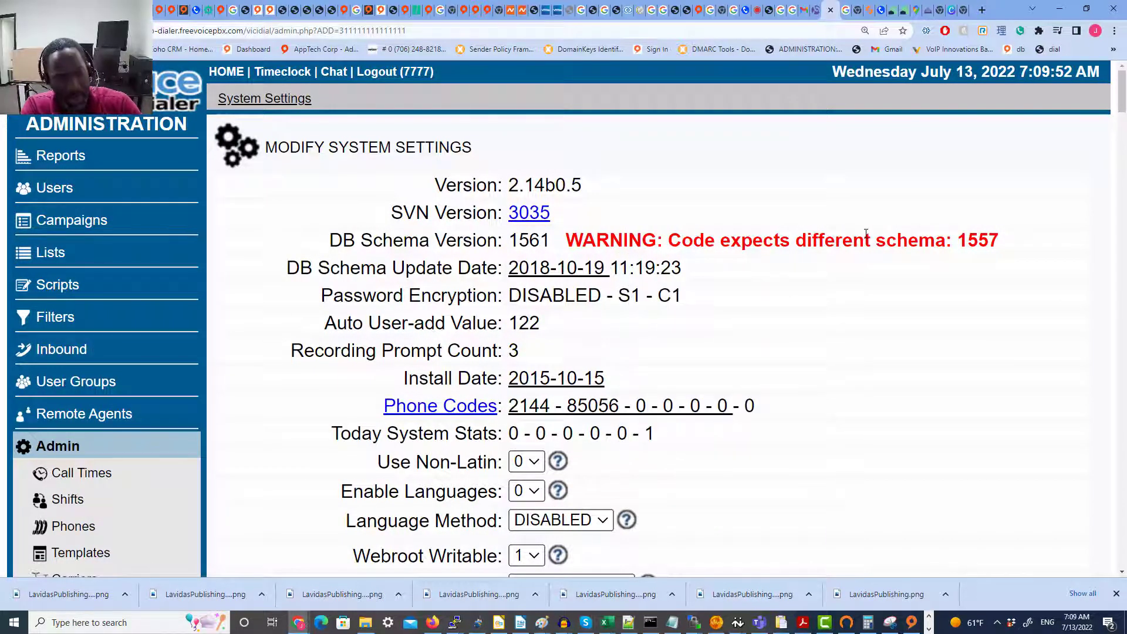
{"action": "key", "text": "ctrl+f"}
{"action": "type", "text": "allow"}
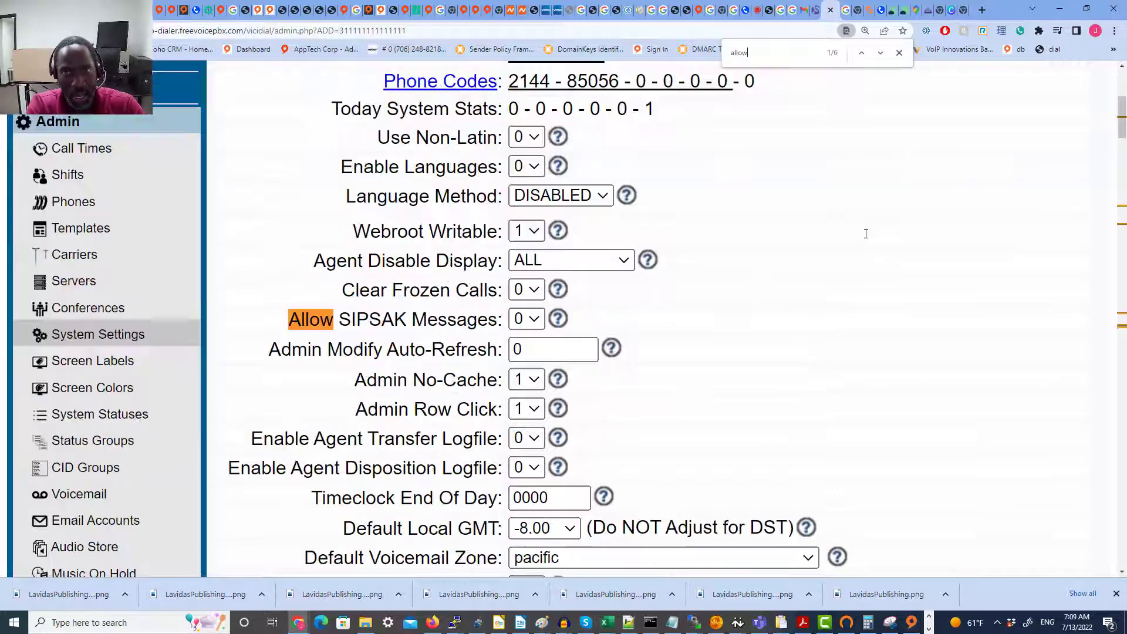
{"action": "type", "text": " emails"}
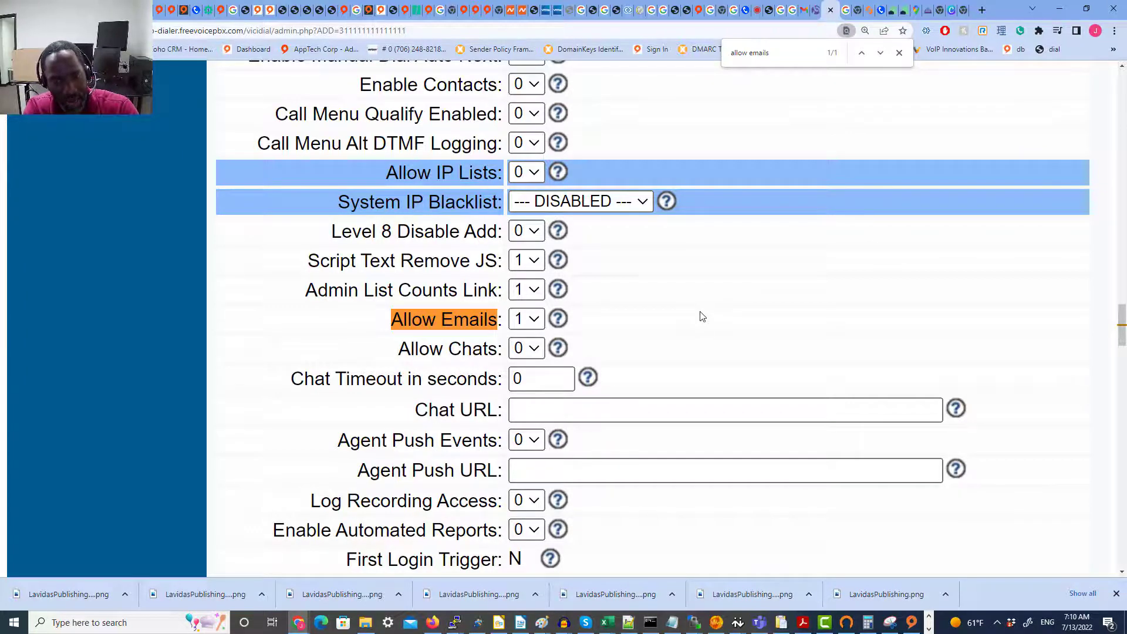
{"action": "scroll", "coordinate": [690, 315], "scroll_direction": "up", "scroll_amount": 20}
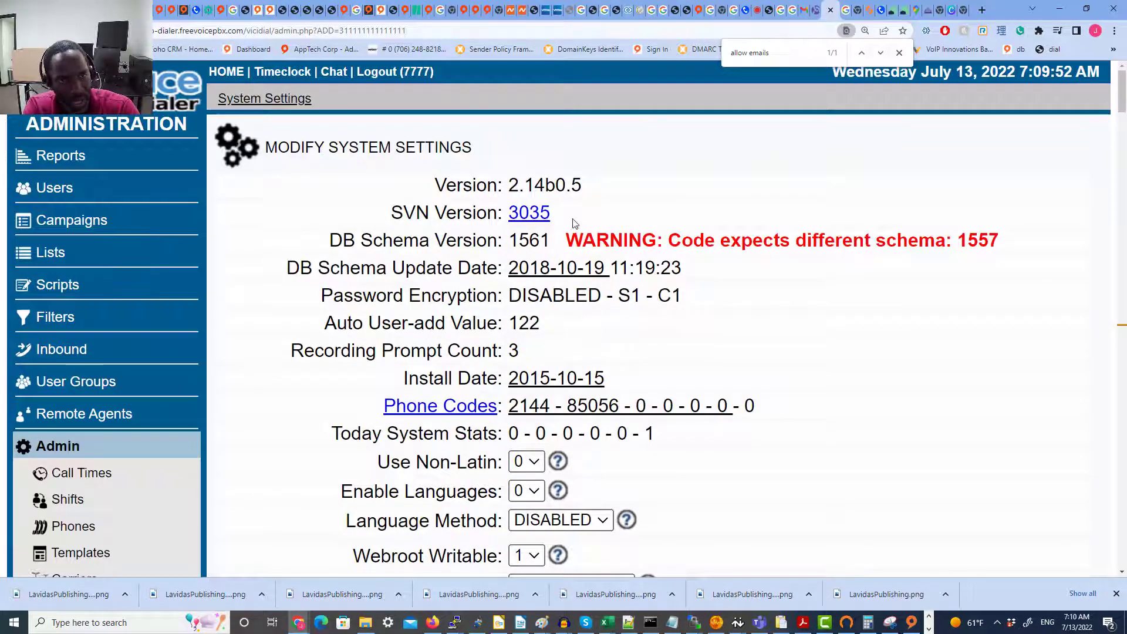
Step: Set Modify Email Accounts to 1 in the record of user 9996 and submit the change
{"action": "left_click", "coordinate": [59, 192]}
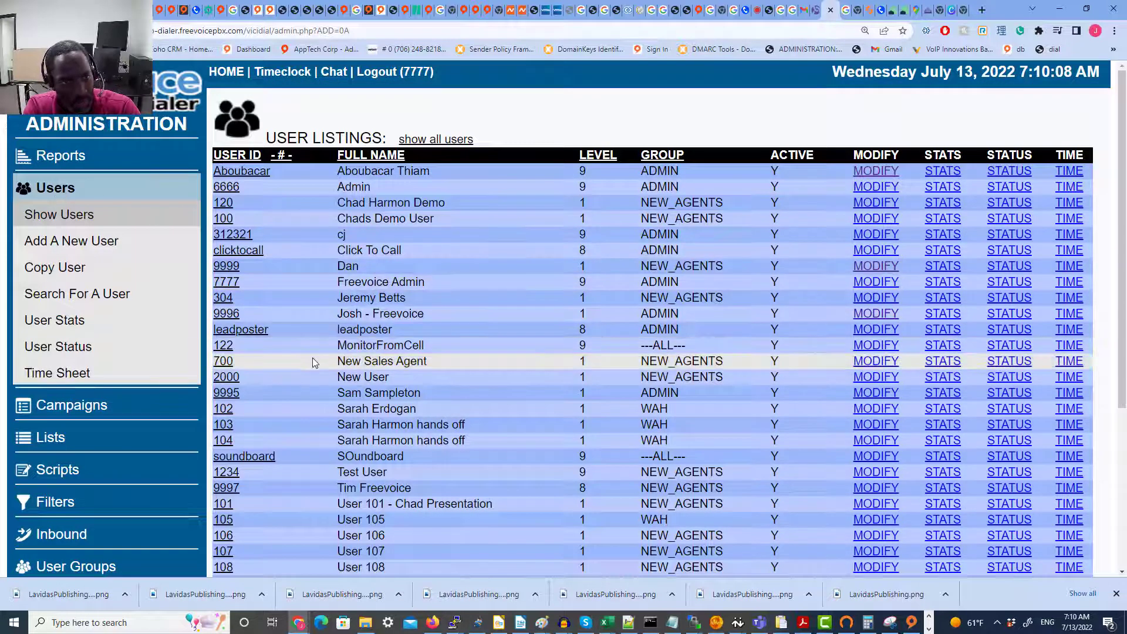
{"action": "left_click", "coordinate": [229, 314]}
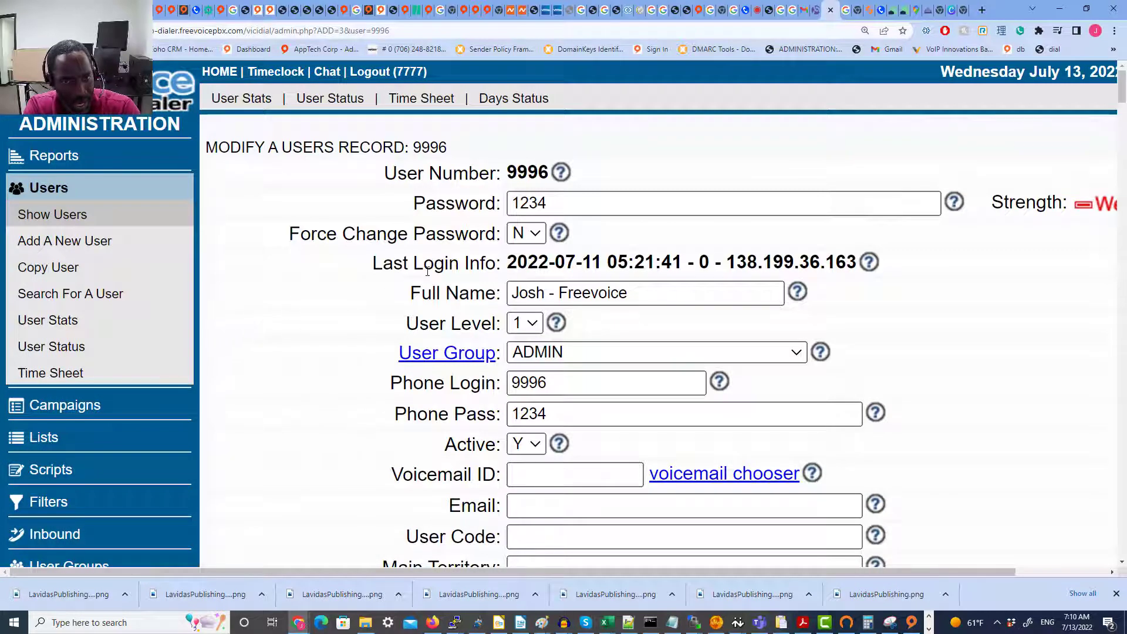
{"action": "key", "text": "ctrl+f"}
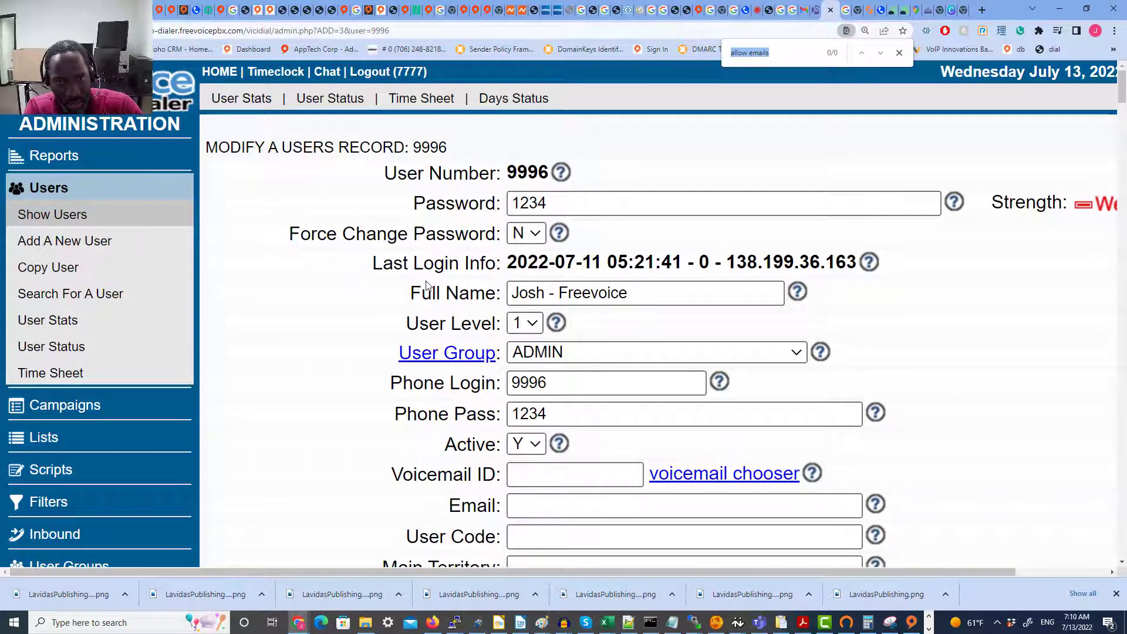
{"action": "type", "text": "modify"}
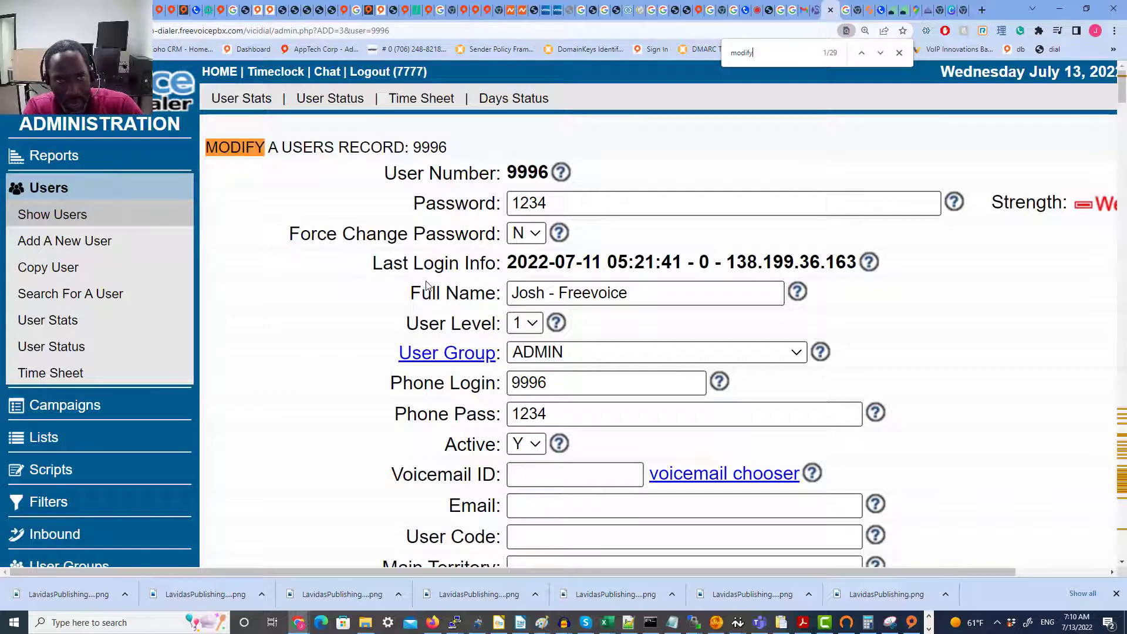
{"action": "type", "text": " ema"}
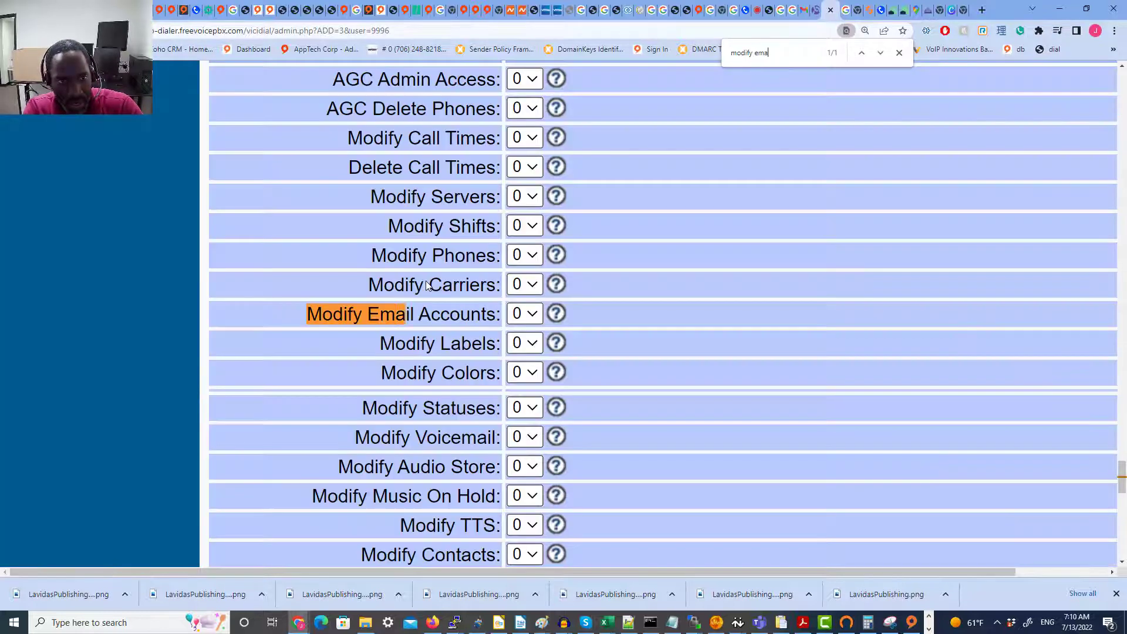
{"action": "left_click", "coordinate": [525, 313]}
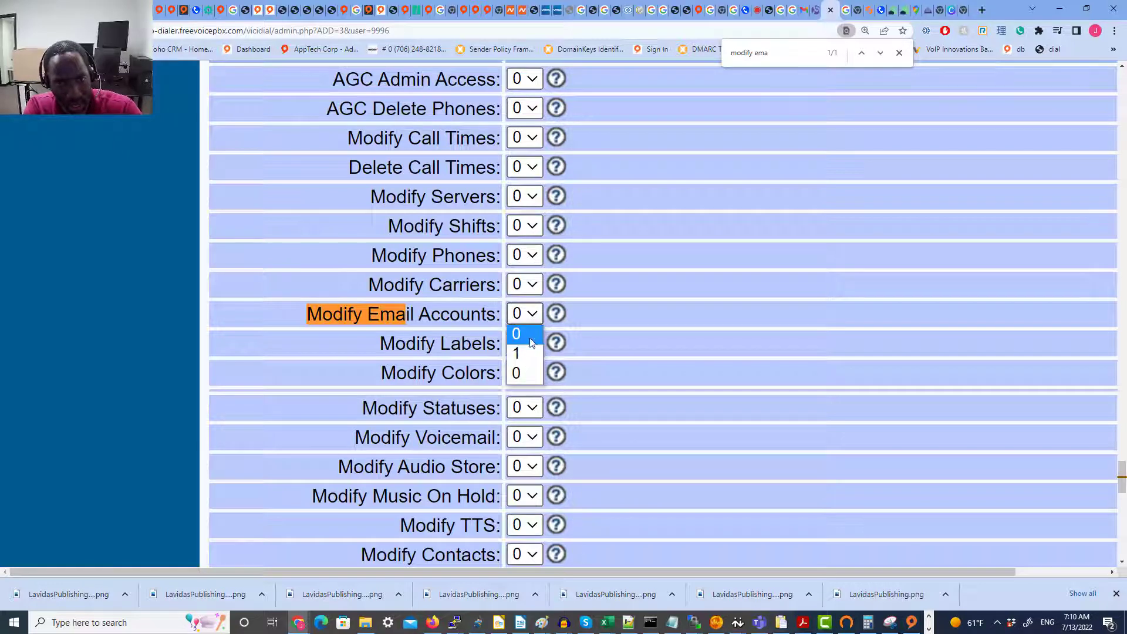
{"action": "left_click", "coordinate": [522, 359]}
{"action": "scroll", "coordinate": [670, 255], "scroll_direction": "down", "scroll_amount": 15}
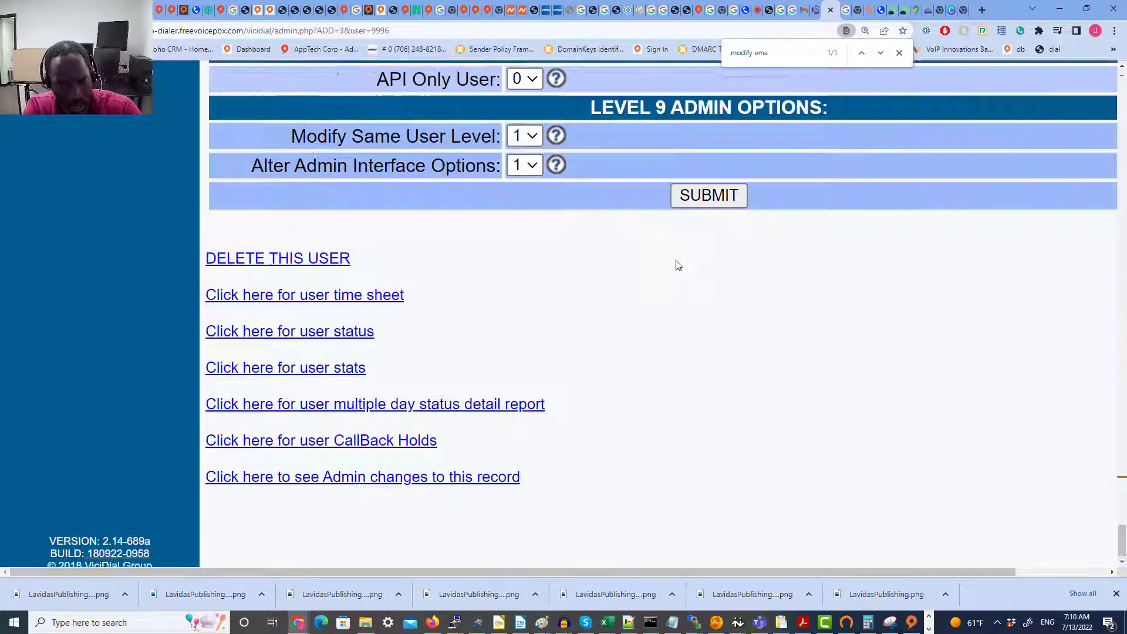
{"action": "left_click", "coordinate": [718, 193]}
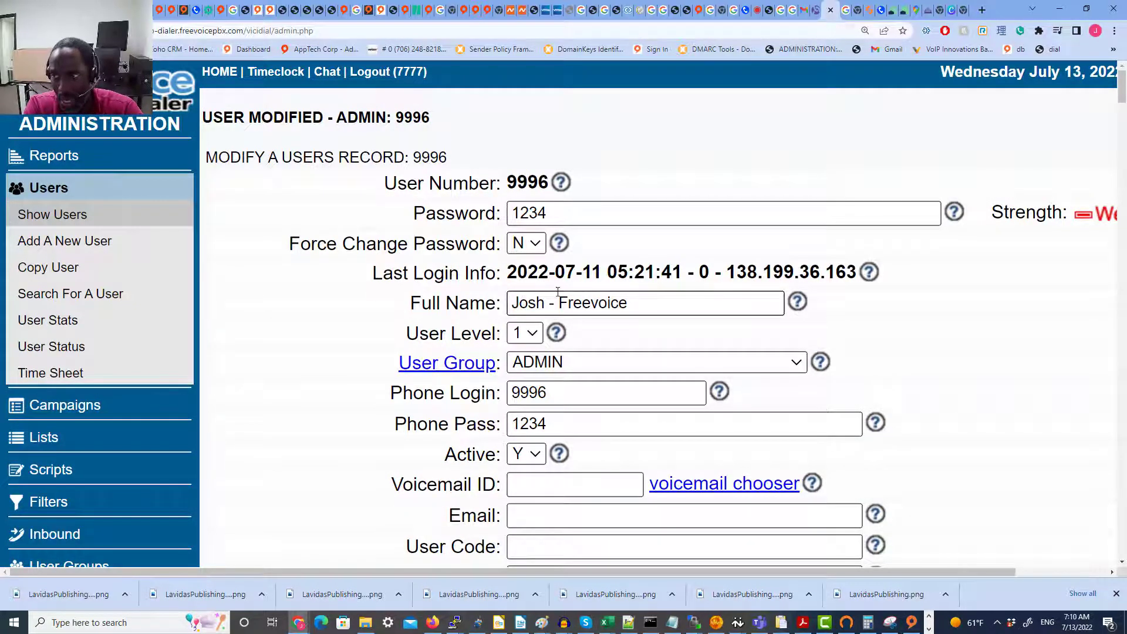
Step: Display the listing of inbound email groups
{"action": "scroll", "coordinate": [78, 446], "scroll_direction": "down", "scroll_amount": 2}
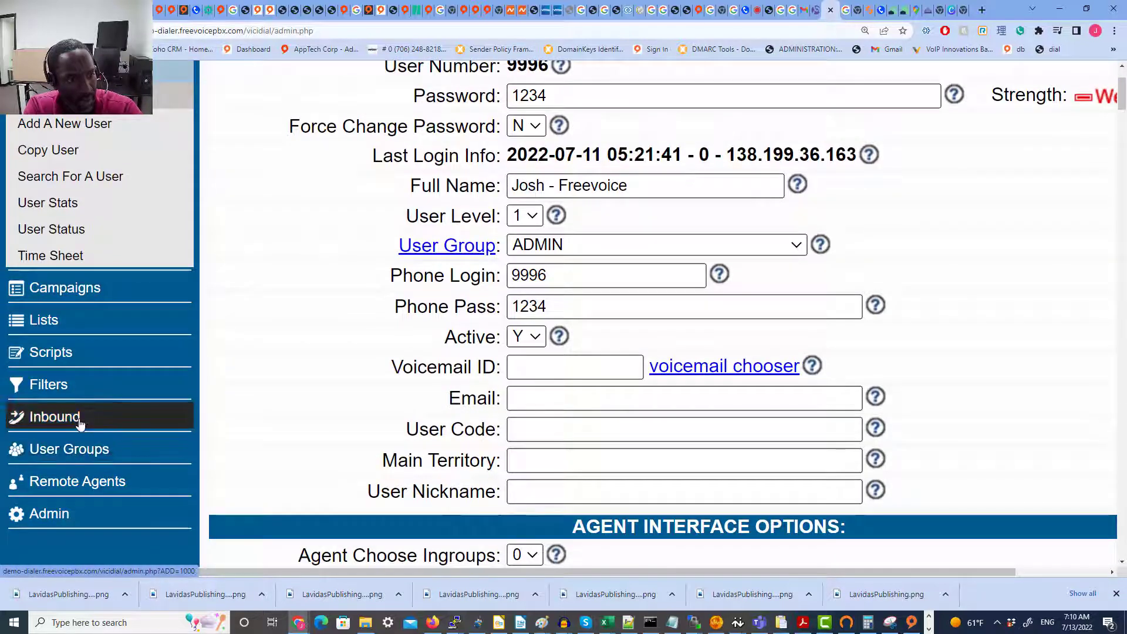
{"action": "left_click", "coordinate": [78, 419]}
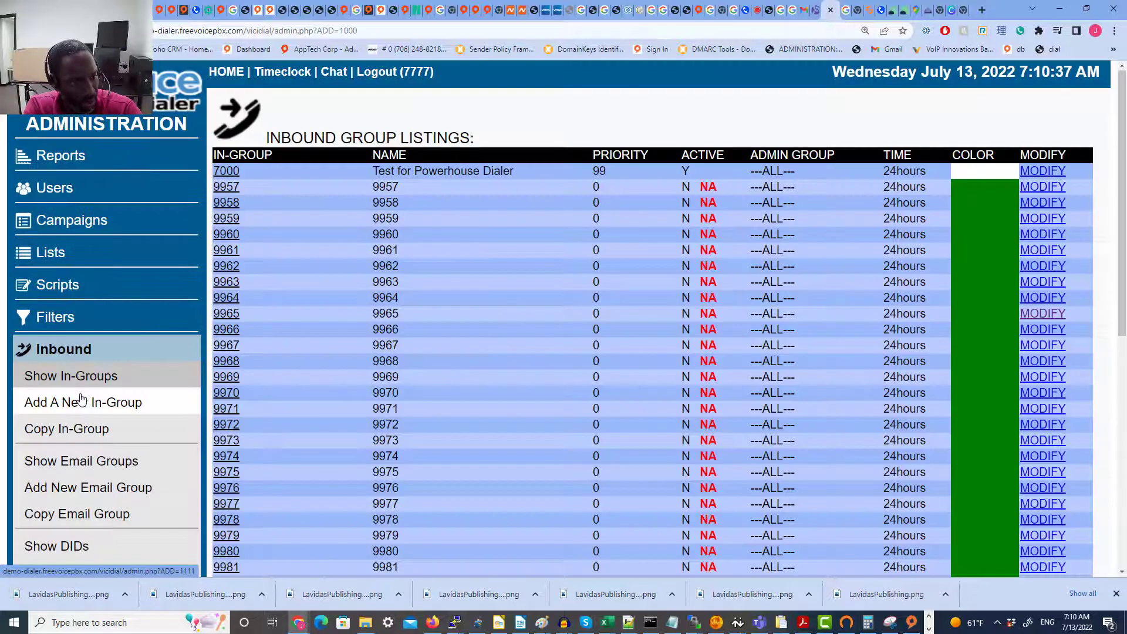
{"action": "scroll", "coordinate": [82, 400], "scroll_direction": "down", "scroll_amount": 2}
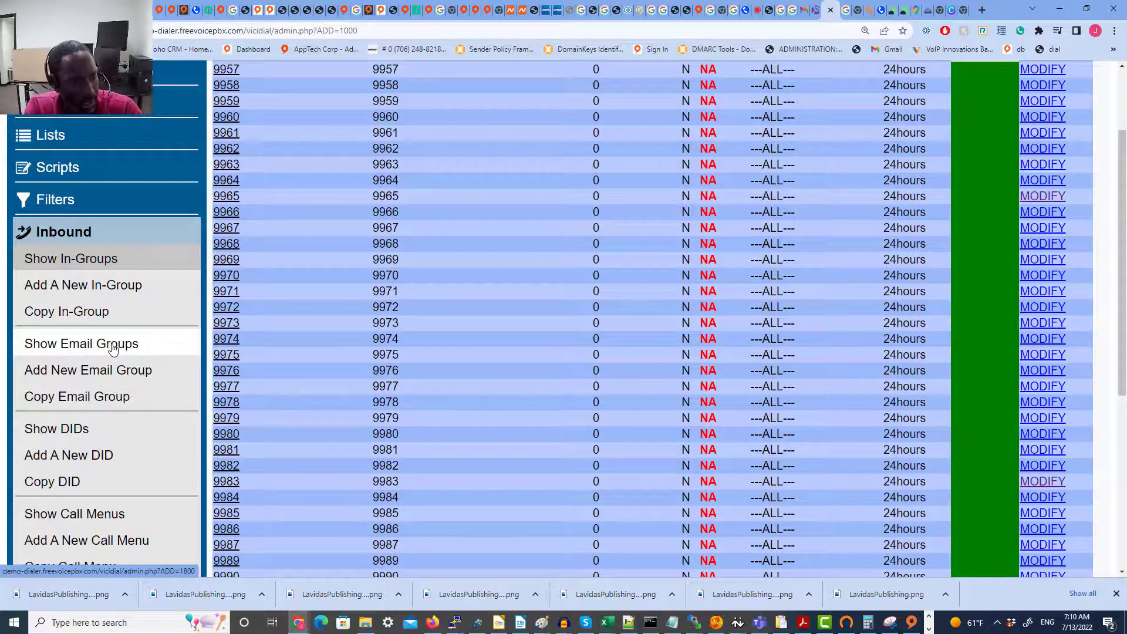
{"action": "left_click", "coordinate": [113, 345]}
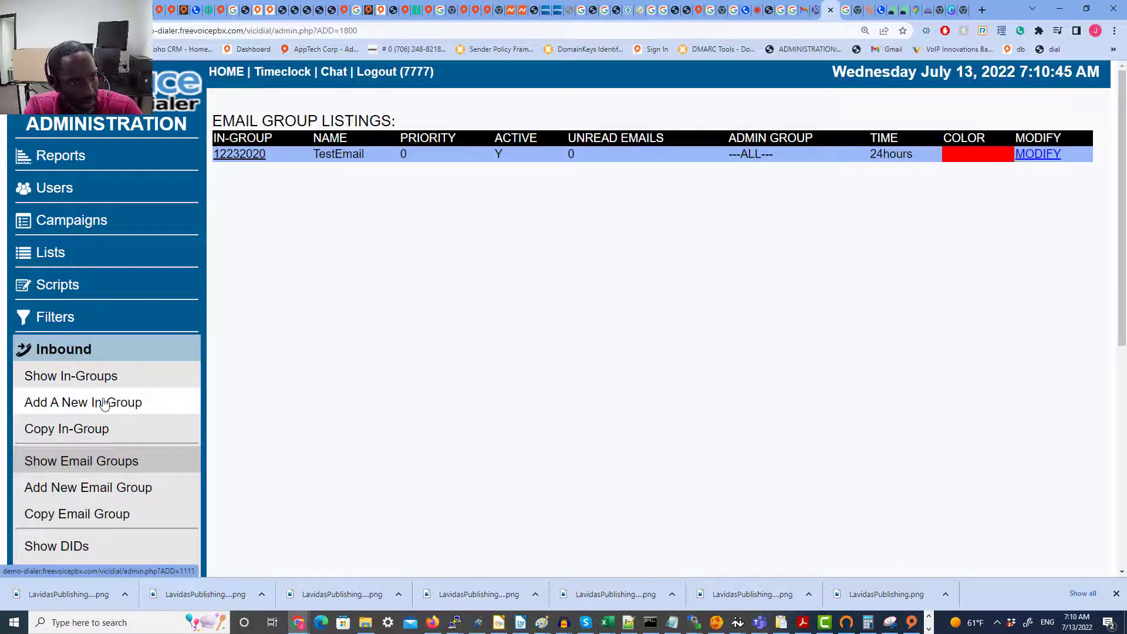
Step: Start a new inbound email group with Email101 as both the group ID and the group name
{"action": "left_click", "coordinate": [91, 435]}
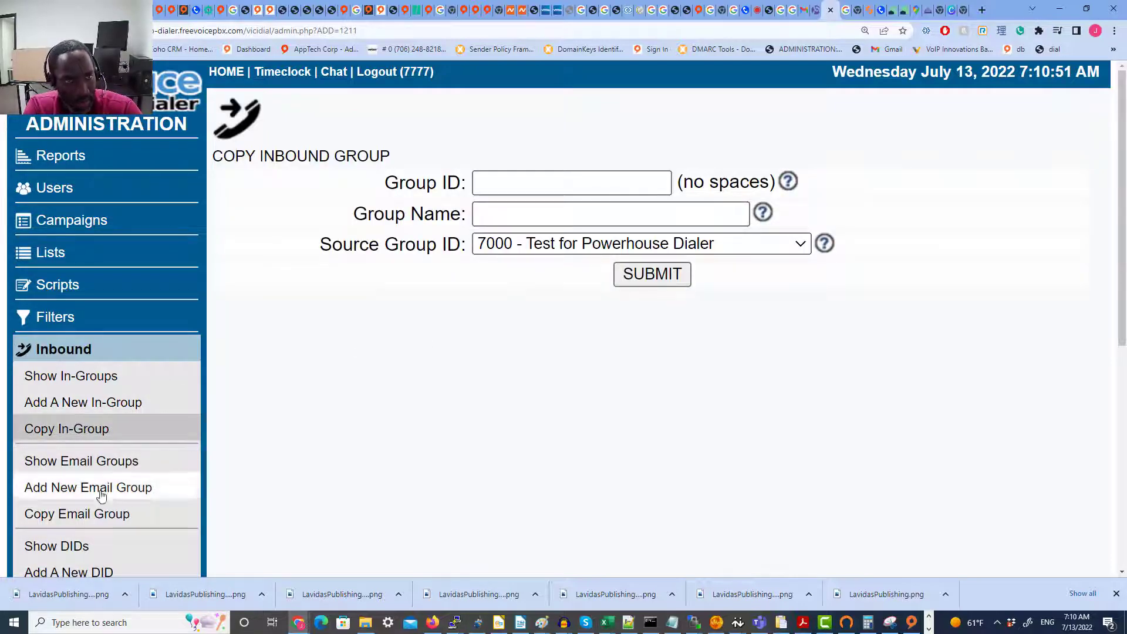
{"action": "scroll", "coordinate": [106, 496], "scroll_direction": "down", "scroll_amount": 3}
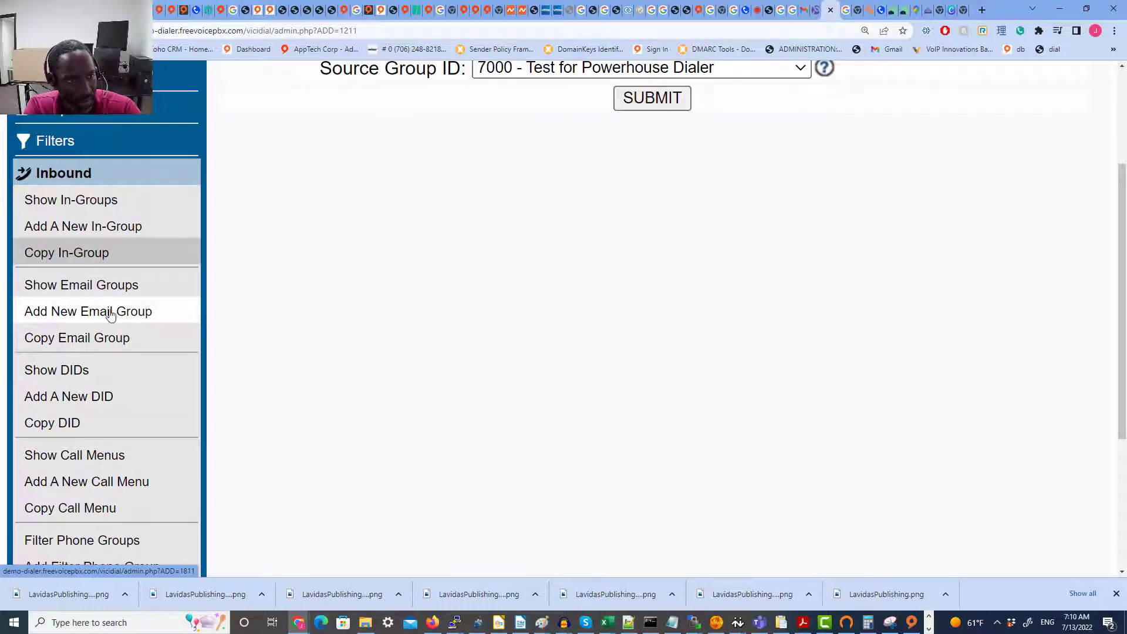
{"action": "left_click", "coordinate": [110, 316]}
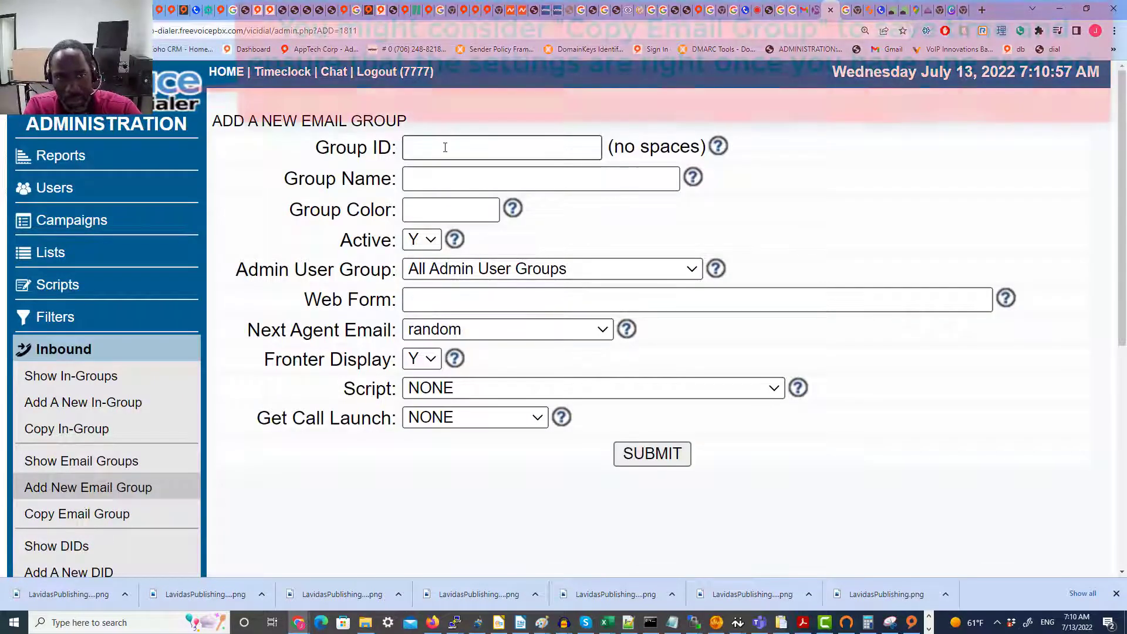
{"action": "left_click", "coordinate": [445, 147]}
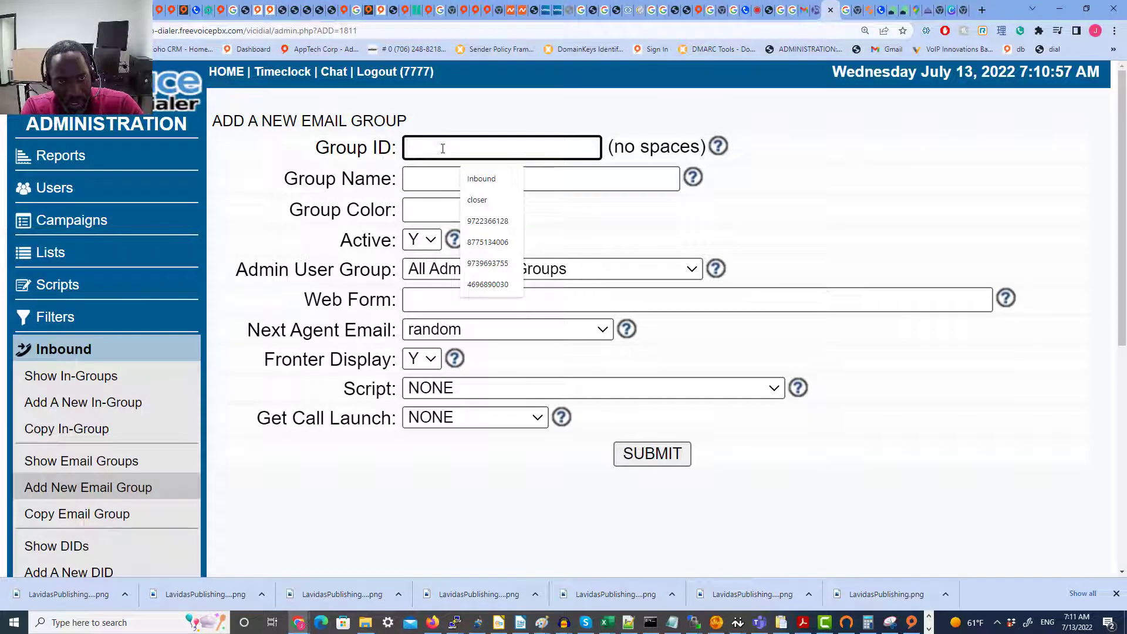
{"action": "type", "text": "Email"}
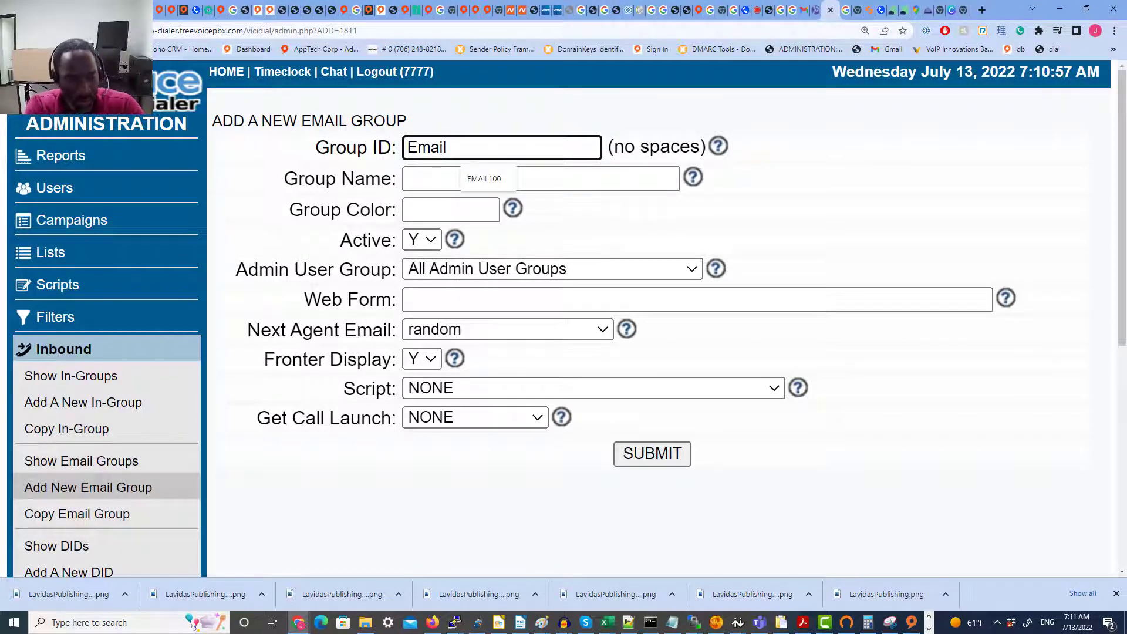
{"action": "type", "text": "100"}
{"action": "key", "text": "BackSpace"}
{"action": "type", "text": "1"}
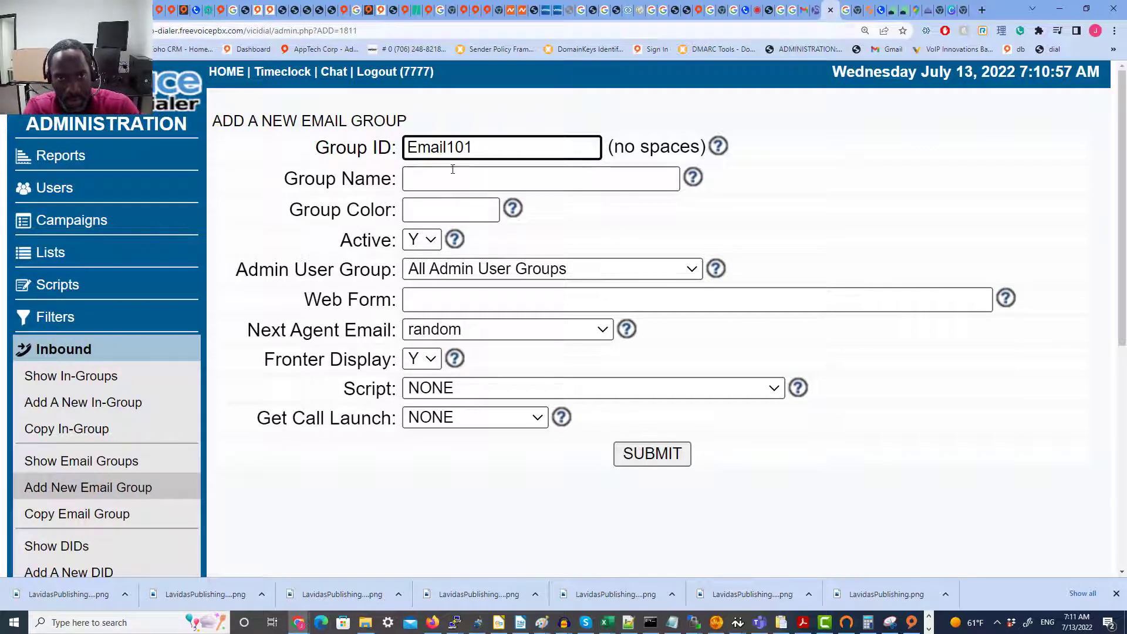
{"action": "left_click", "coordinate": [452, 169]}
{"action": "type", "text": "Email"}
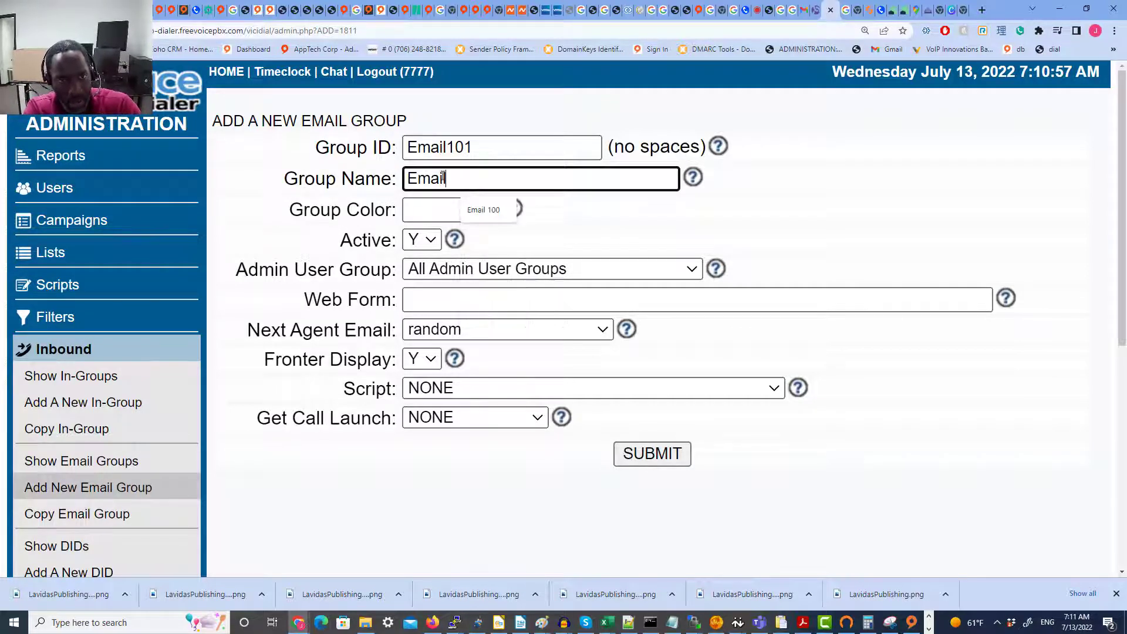
{"action": "type", "text": "101"}
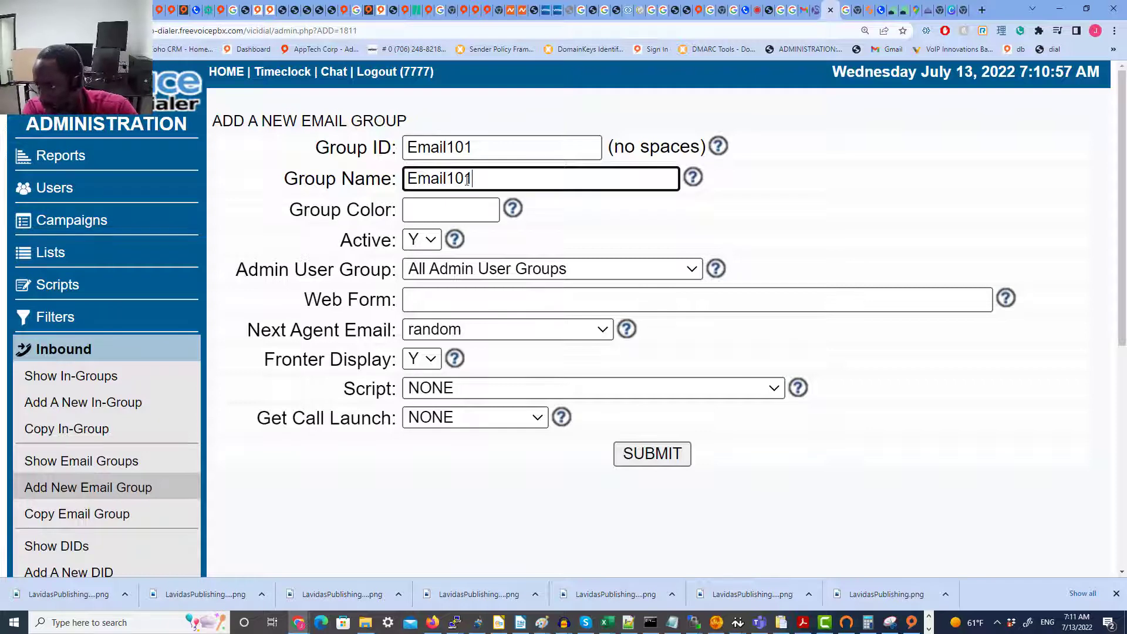
Step: Set the email group's color to orange and Next Agent Email to longest_wait_time, and submit the group
{"action": "left_click", "coordinate": [450, 205]}
{"action": "type", "text": "orange"}
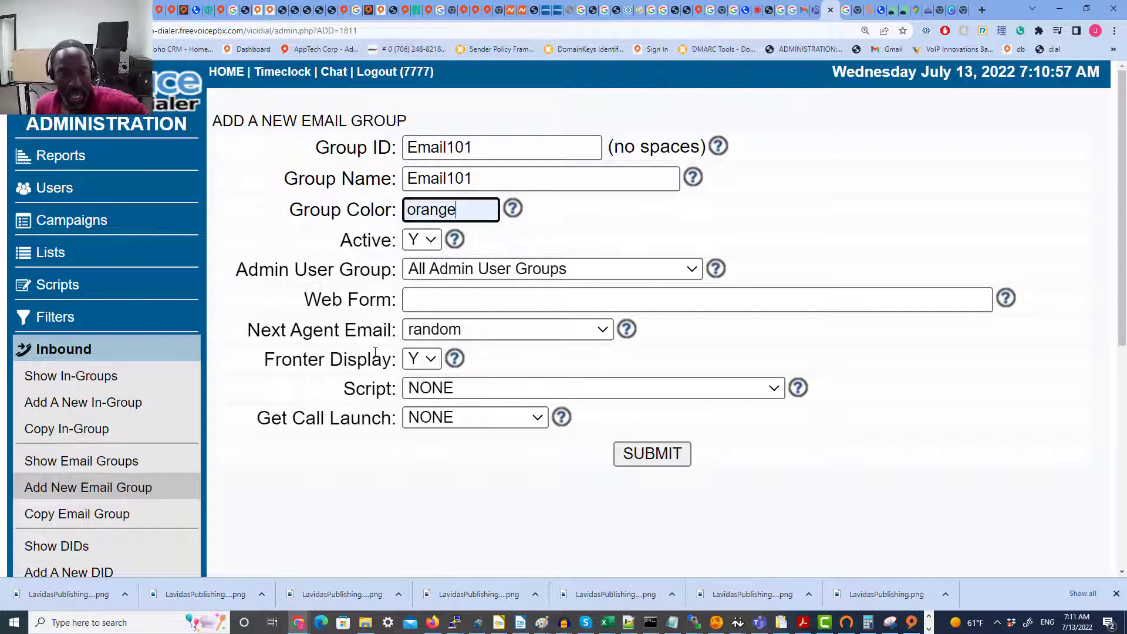
{"action": "left_click", "coordinate": [411, 336]}
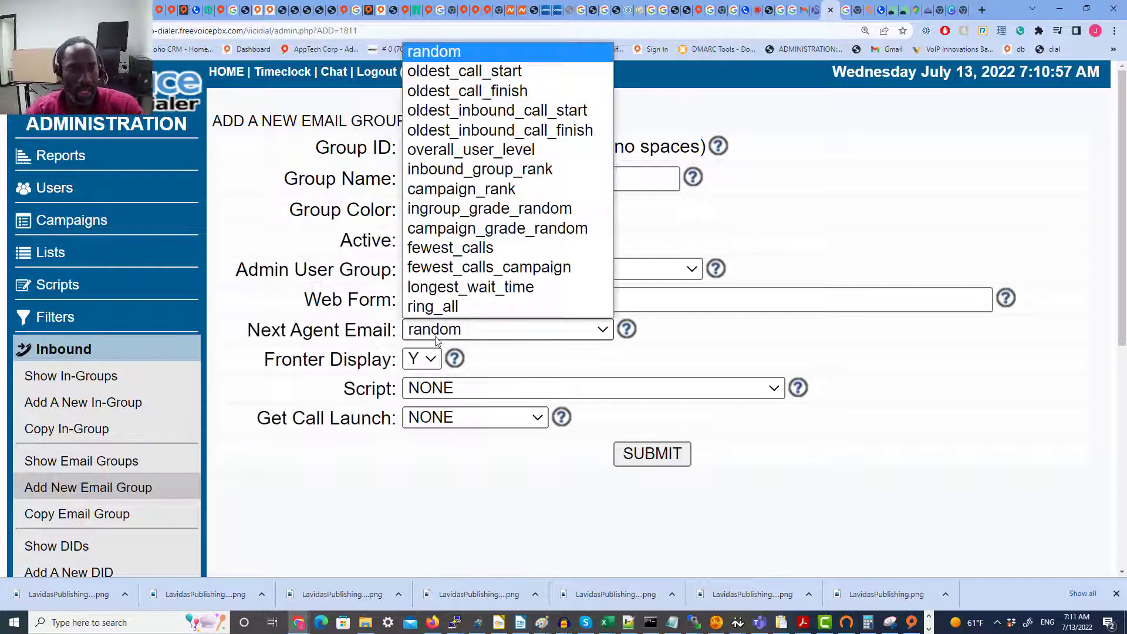
{"action": "left_click", "coordinate": [455, 290]}
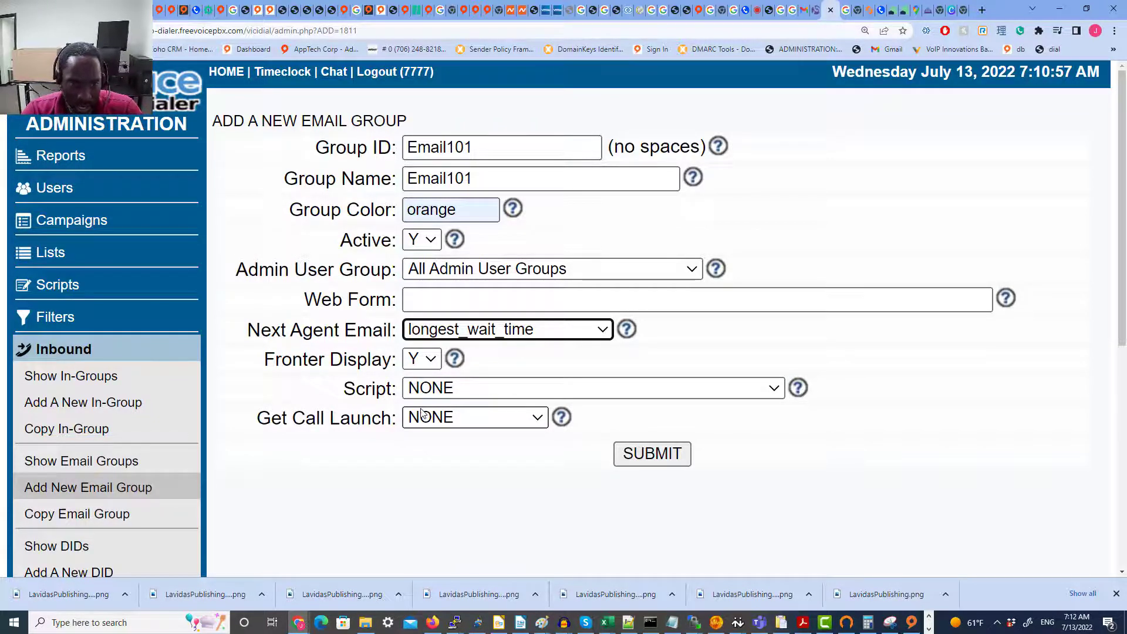
{"action": "left_click", "coordinate": [655, 460]}
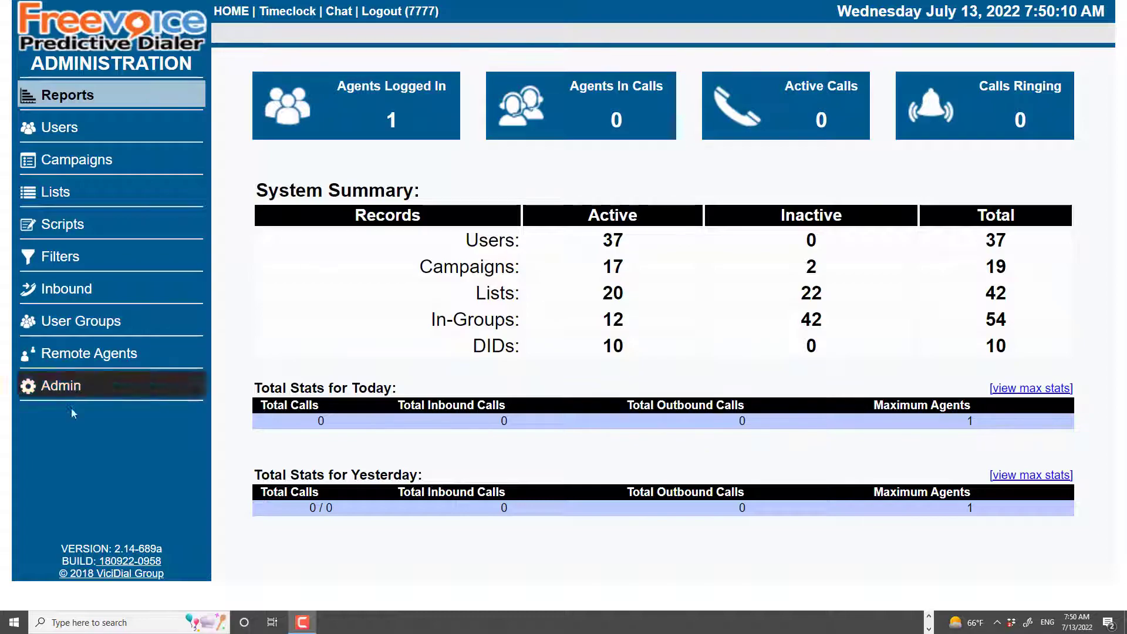
Step: Open the form for adding a new inbound email account from the administration section's email accounts
{"action": "left_click", "coordinate": [73, 392]}
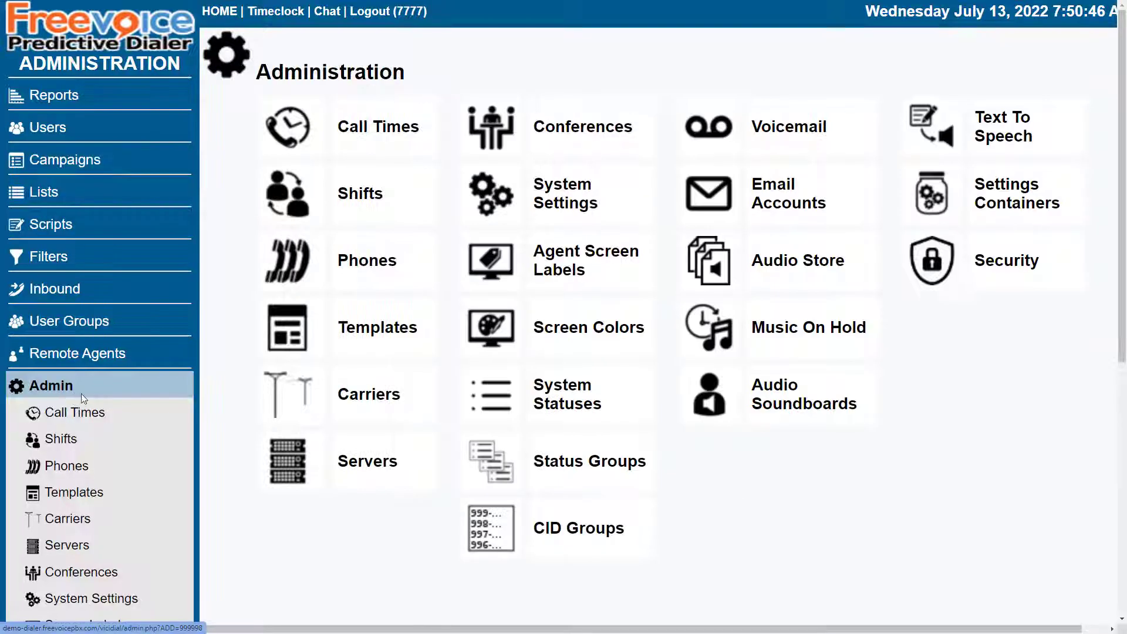
{"action": "left_click", "coordinate": [767, 202]}
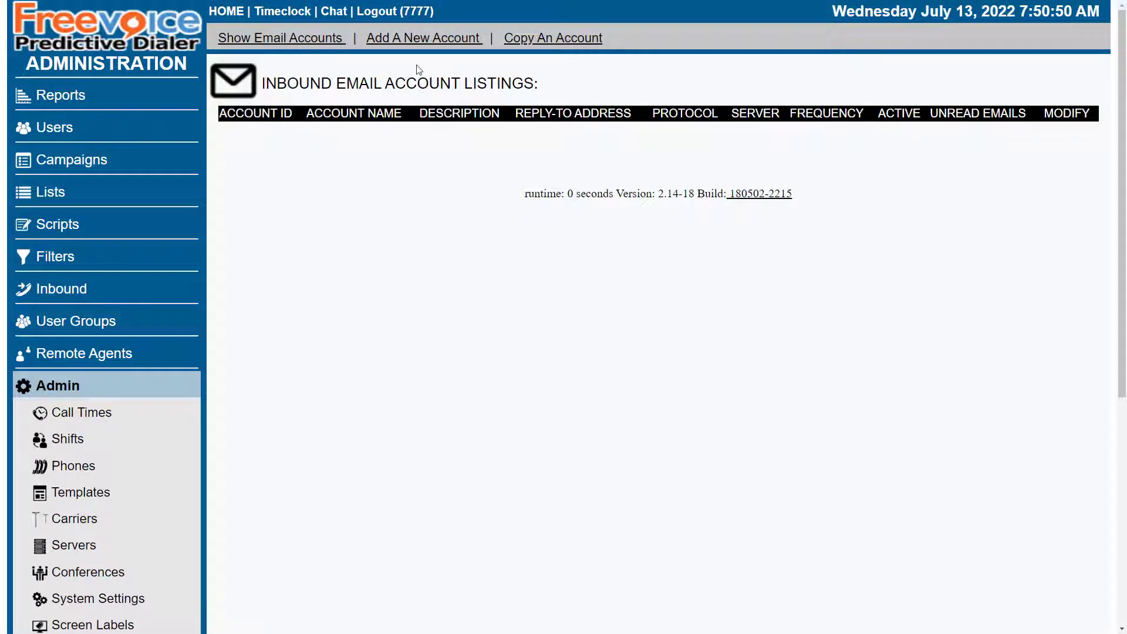
{"action": "left_click", "coordinate": [418, 39]}
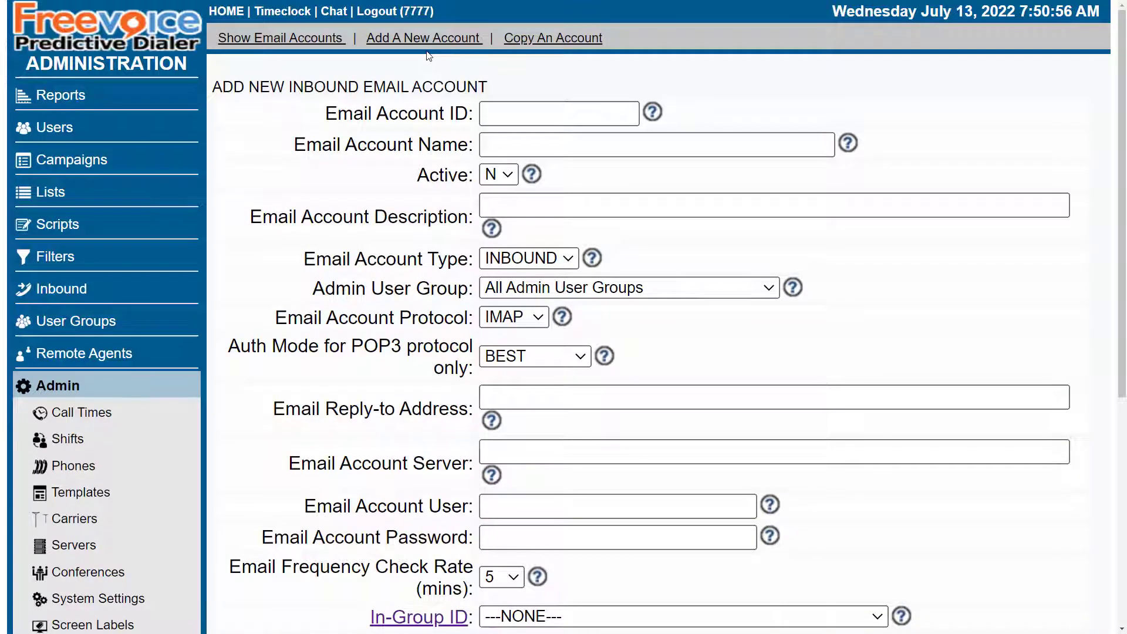
Step: Enter Email101 as the email account ID and Email 101 as the email account name
{"action": "left_click", "coordinate": [501, 109]}
{"action": "left_click", "coordinate": [496, 113]}
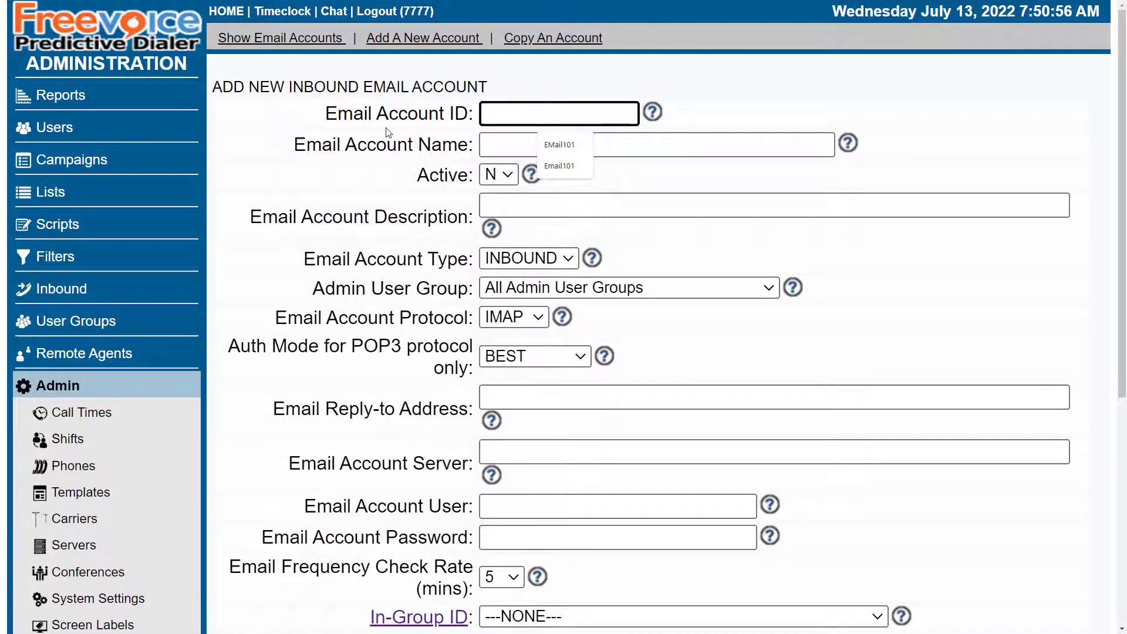
{"action": "type", "text": "Email101"}
{"action": "key", "text": "Tab"}
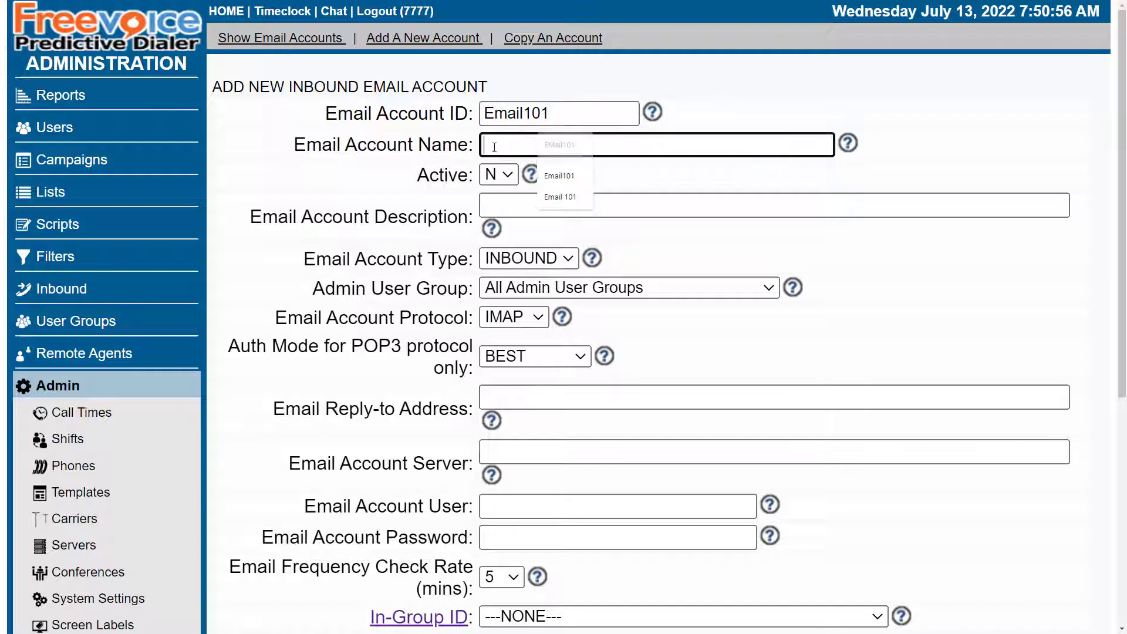
{"action": "type", "text": "Email 101"}
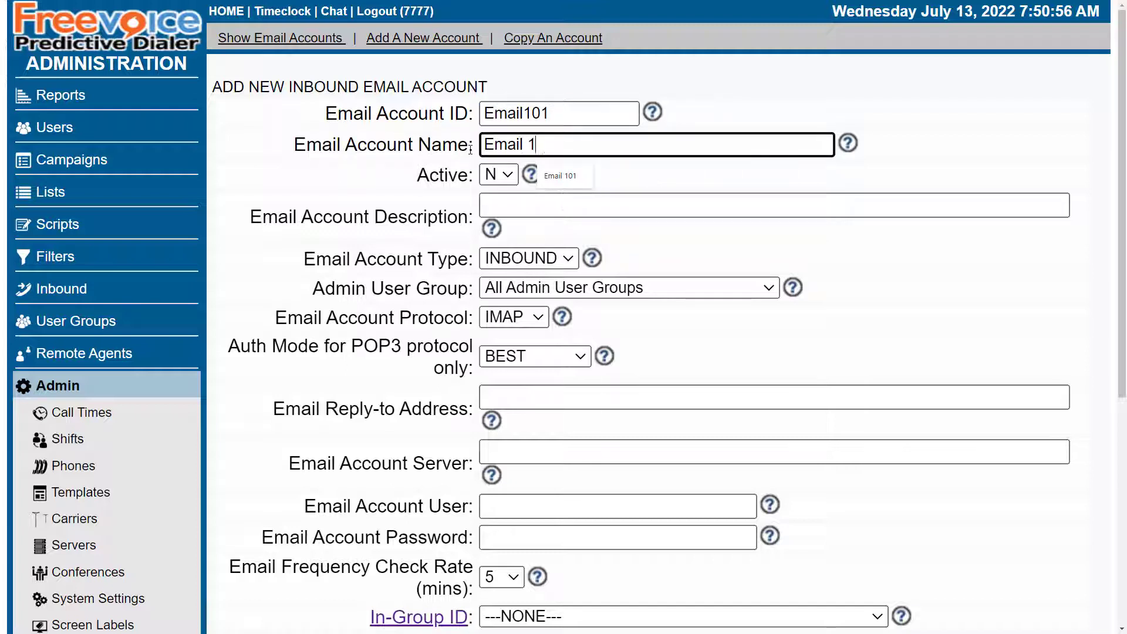
Step: Set the email account's Active option to Y and its description to Inbound Emails
{"action": "left_click", "coordinate": [482, 179]}
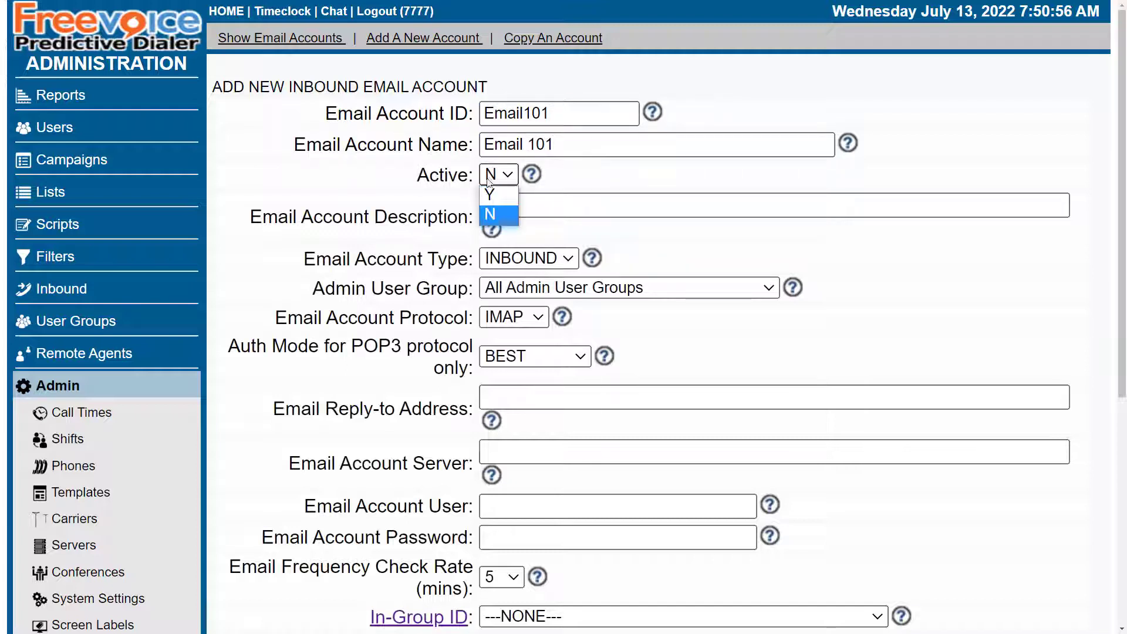
{"action": "left_click", "coordinate": [492, 192]}
{"action": "left_click", "coordinate": [499, 207]}
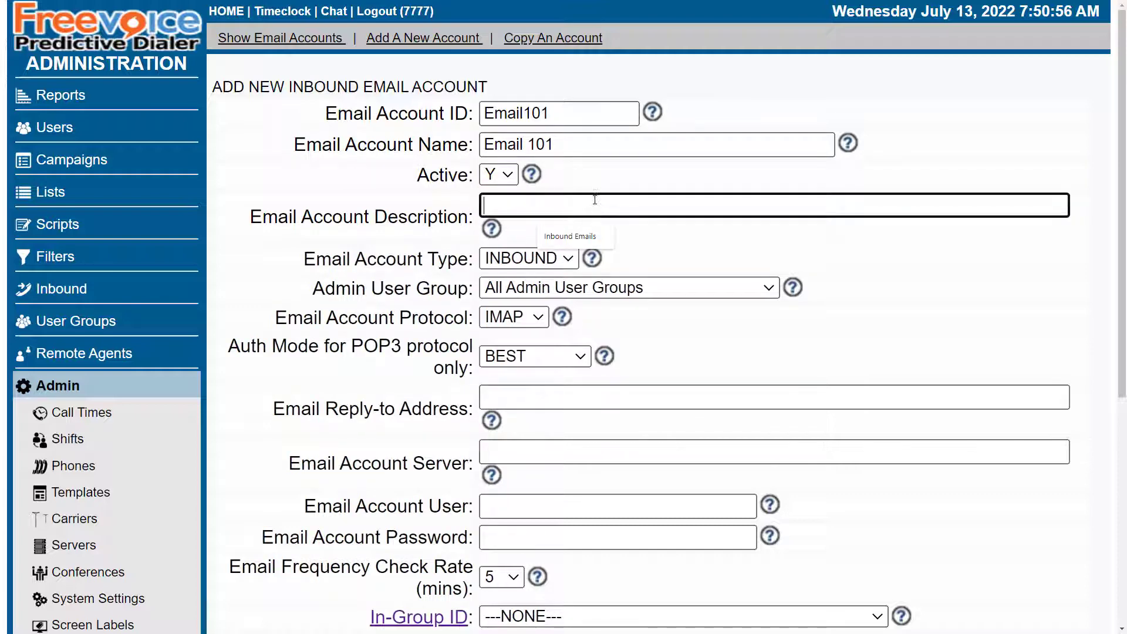
{"action": "left_click", "coordinate": [582, 234]}
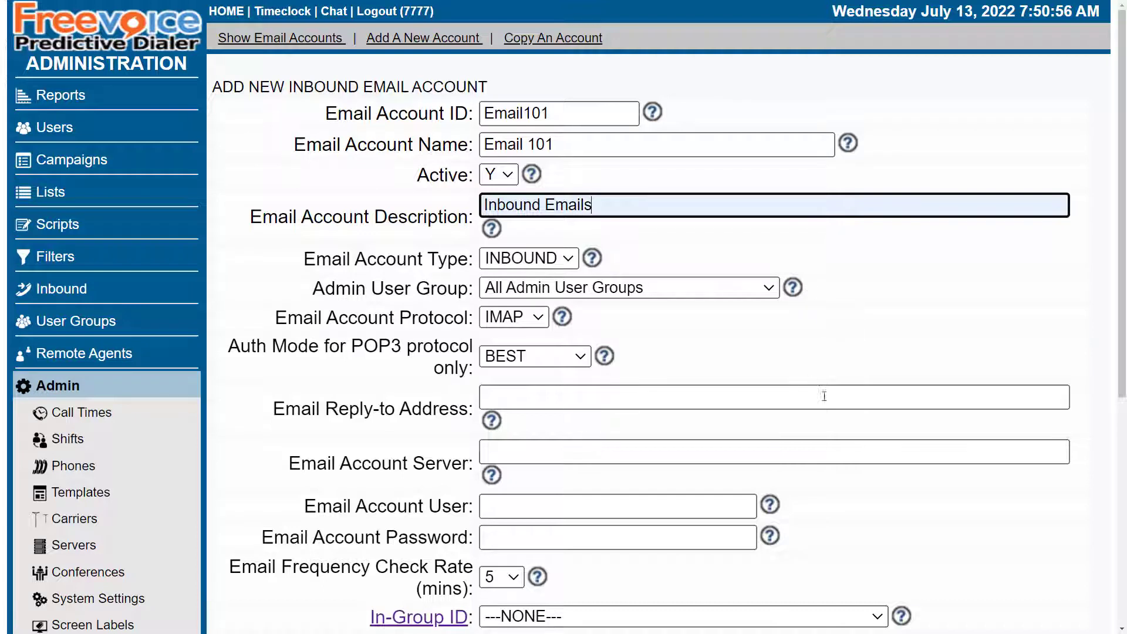
Step: Fill in the account's reply-to email address and set the email account server to imap.fakemail.com
{"action": "left_click", "coordinate": [580, 406]}
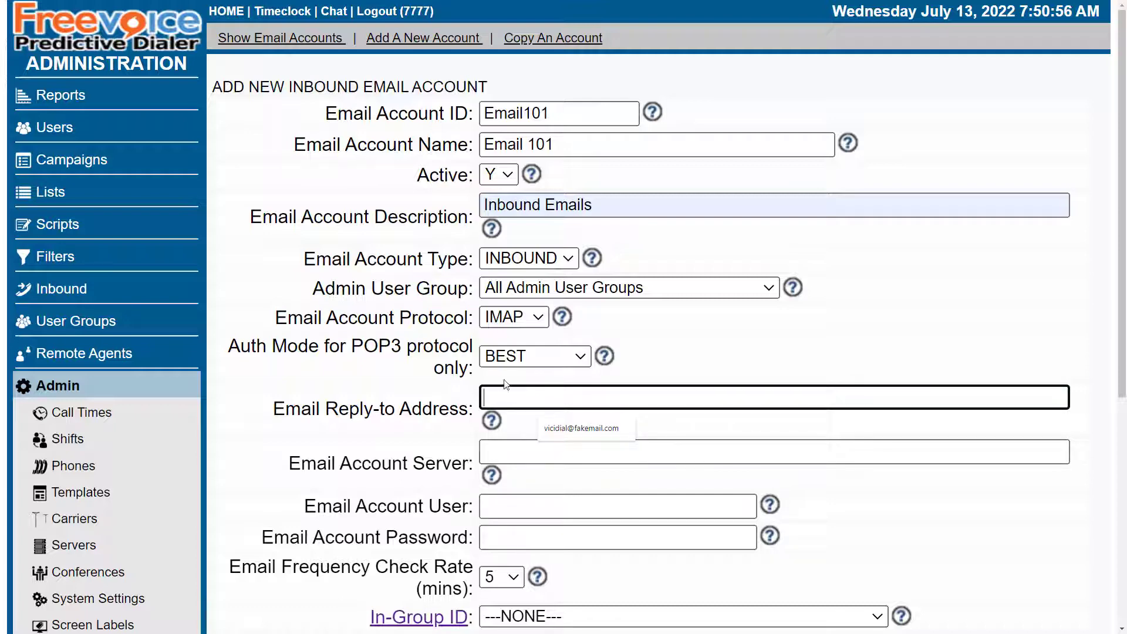
{"action": "left_click", "coordinate": [558, 434]}
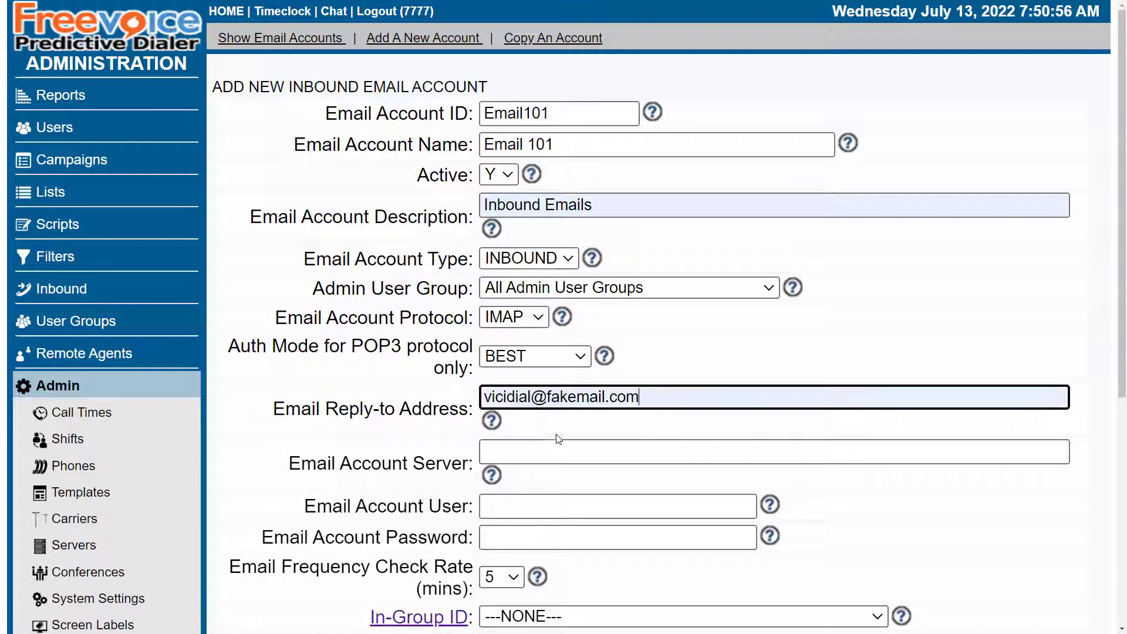
{"action": "left_click", "coordinate": [516, 451]}
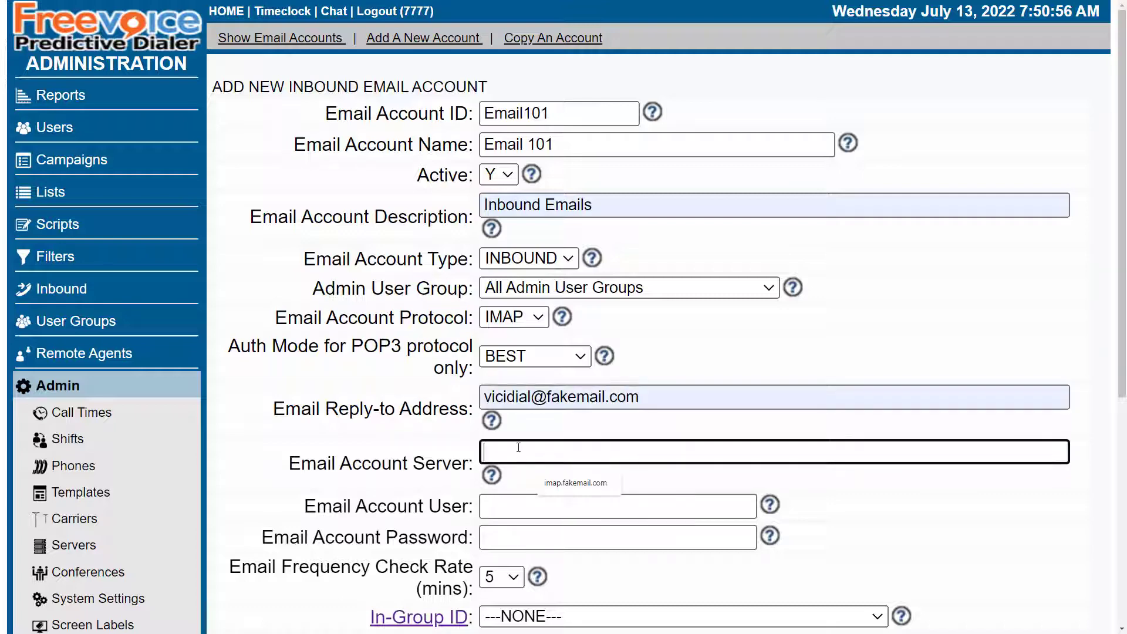
{"action": "left_click", "coordinate": [569, 493]}
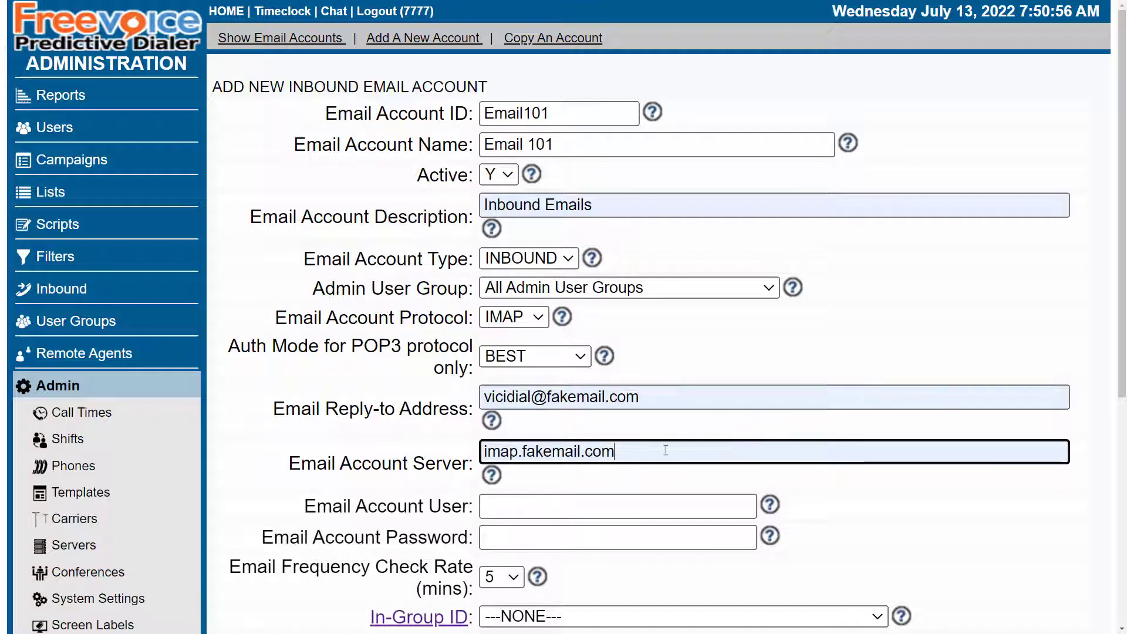
Step: Fill in the email account user and the email account password
{"action": "left_click", "coordinate": [569, 514]}
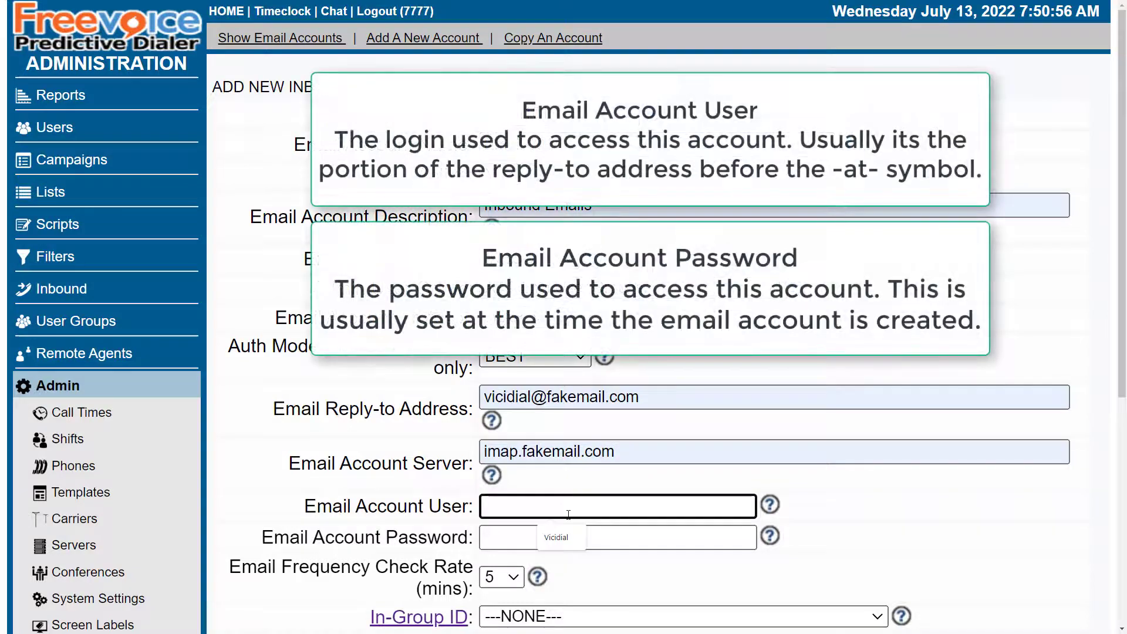
{"action": "left_click", "coordinate": [558, 540]}
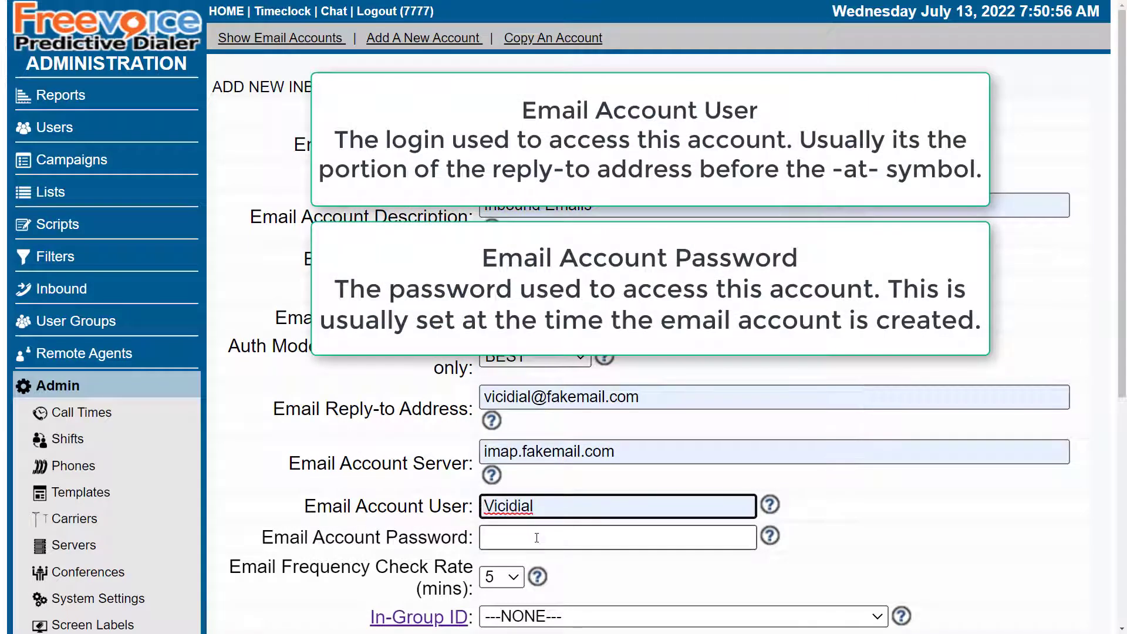
{"action": "left_click", "coordinate": [536, 538]}
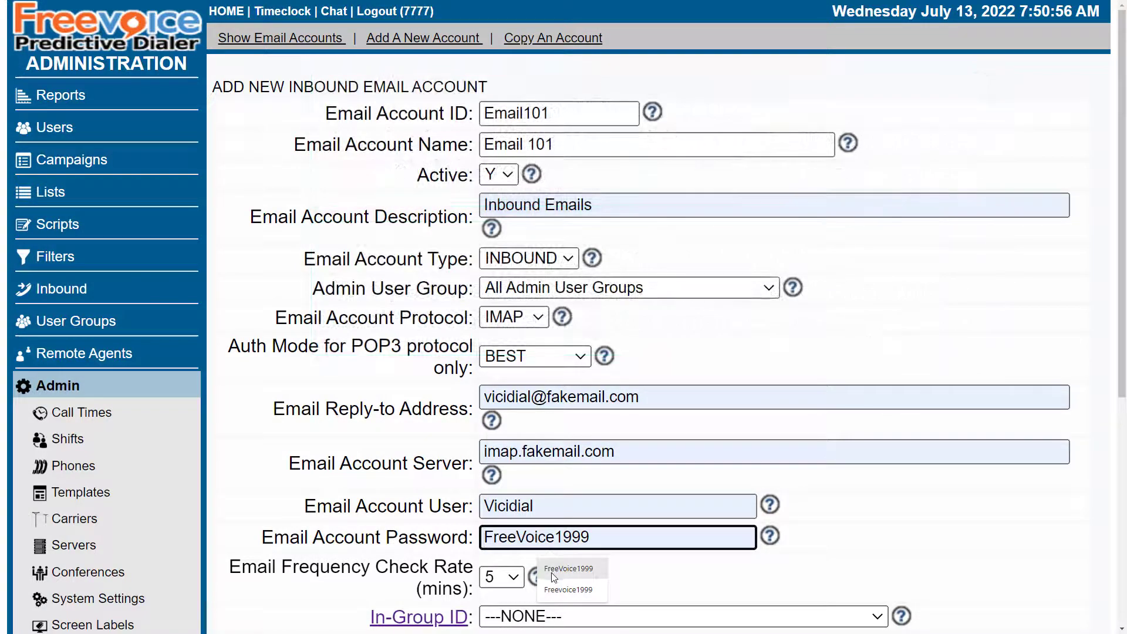
{"action": "left_click", "coordinate": [554, 574]}
Step: Assign the email account to in-group Email101 and set its Default List ID to 201
{"action": "scroll", "coordinate": [588, 482], "scroll_direction": "down", "scroll_amount": 3}
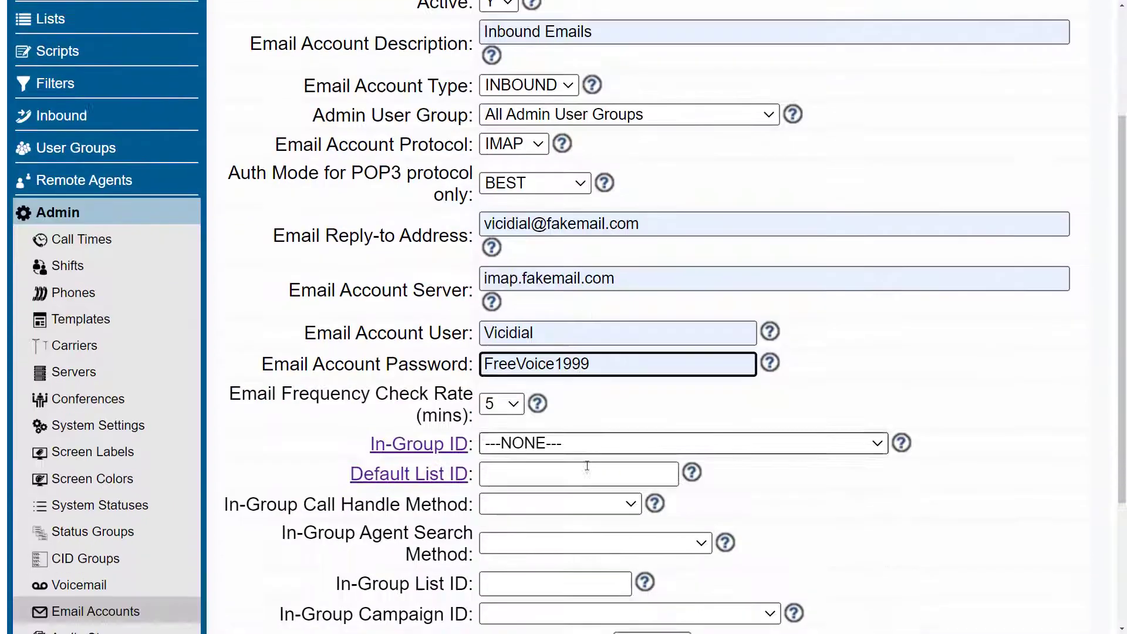
{"action": "left_click", "coordinate": [560, 442]}
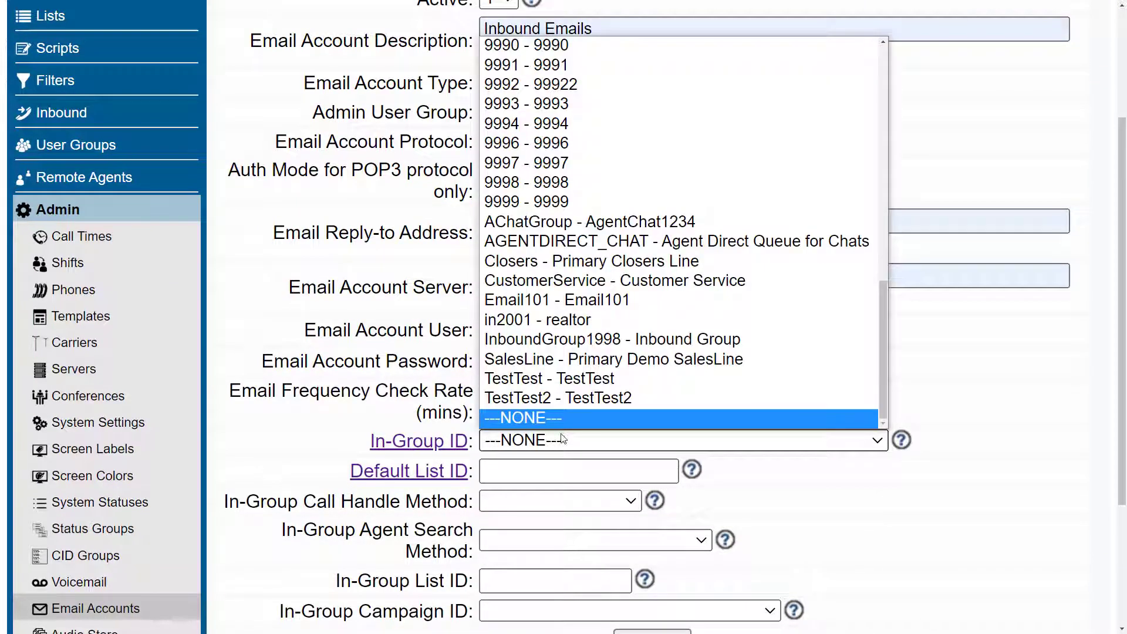
{"action": "left_click", "coordinate": [582, 301]}
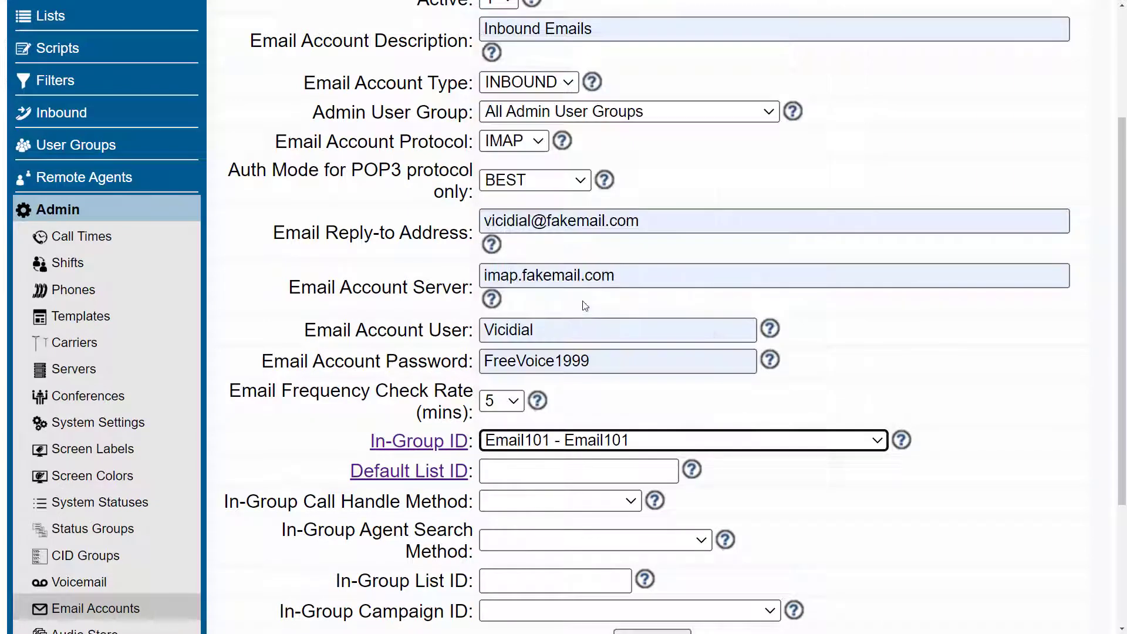
{"action": "left_click", "coordinate": [545, 467]}
{"action": "type", "text": "201"}
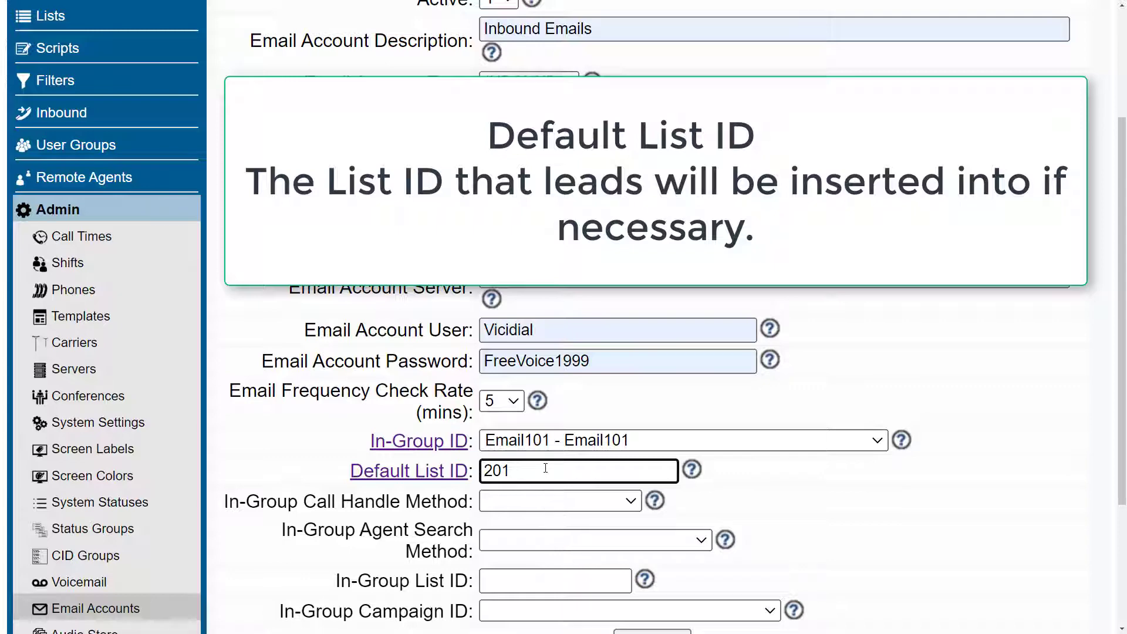
Step: Set the call handle method to EMAILLOOKUP and the agent search method to LB - Load Balanced, and submit the email account
{"action": "scroll", "coordinate": [658, 452], "scroll_direction": "down", "scroll_amount": 2}
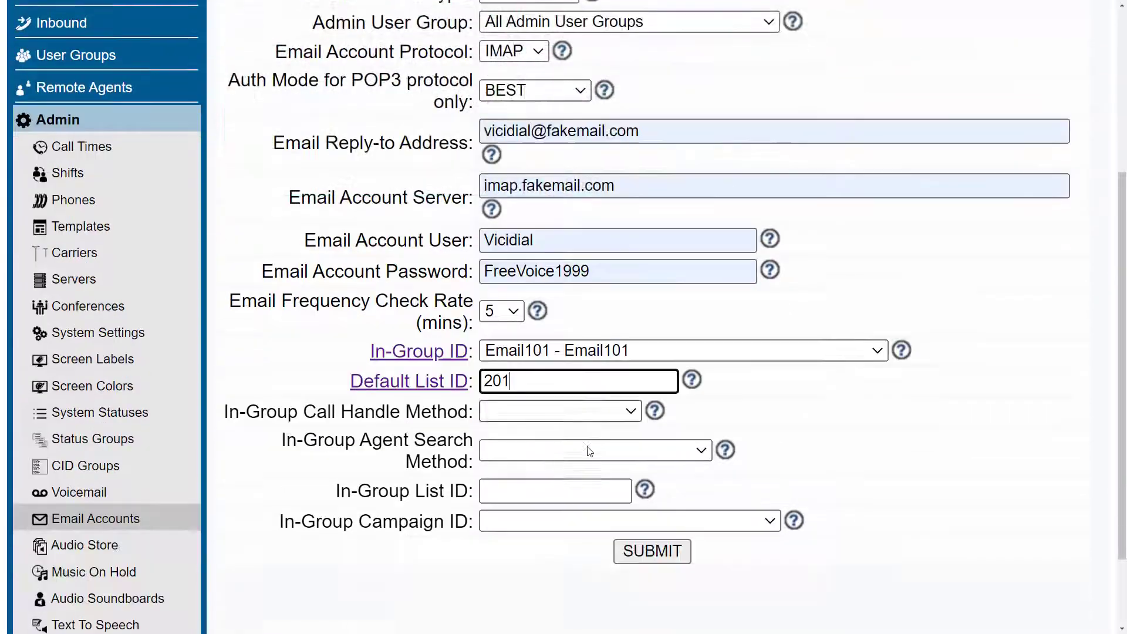
{"action": "left_click", "coordinate": [563, 384]}
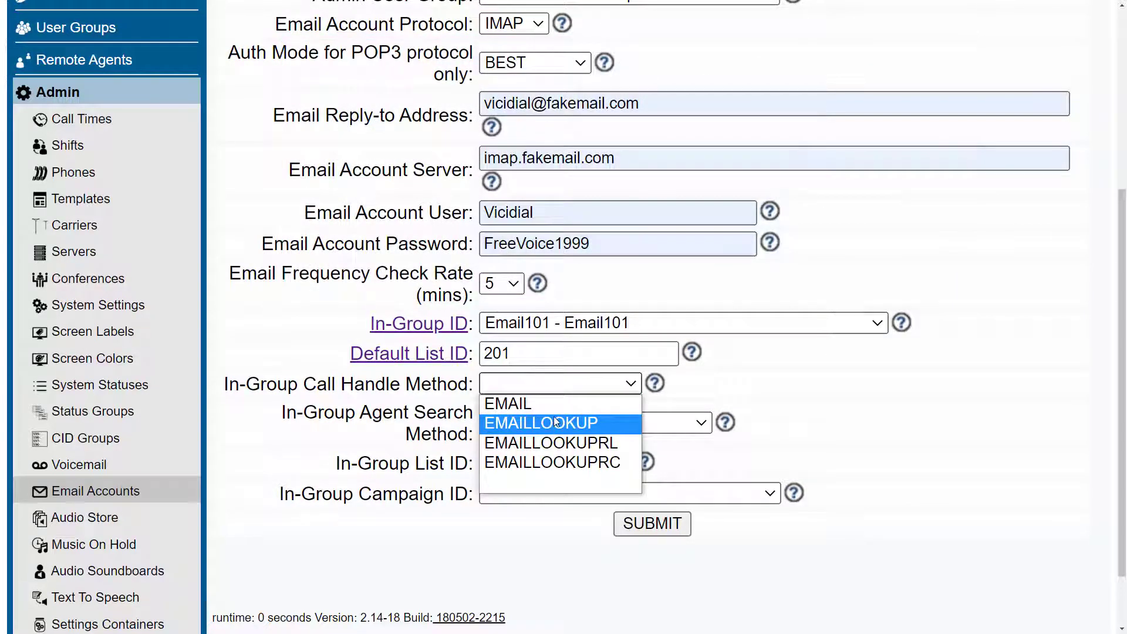
{"action": "left_click", "coordinate": [556, 424]}
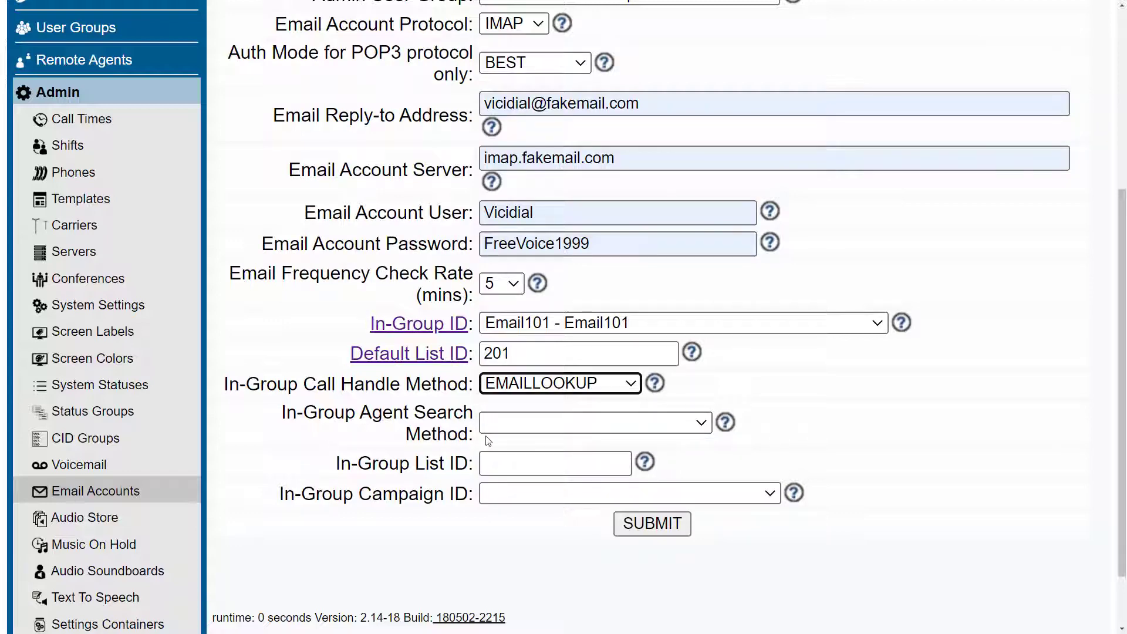
{"action": "left_click", "coordinate": [499, 430]}
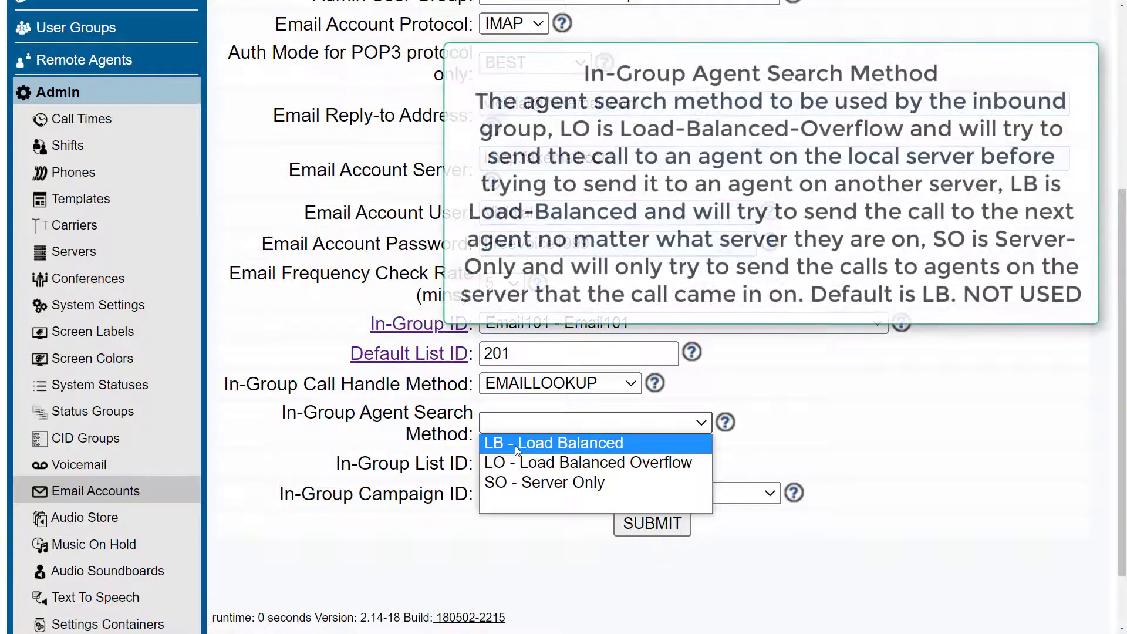
{"action": "left_click", "coordinate": [496, 444]}
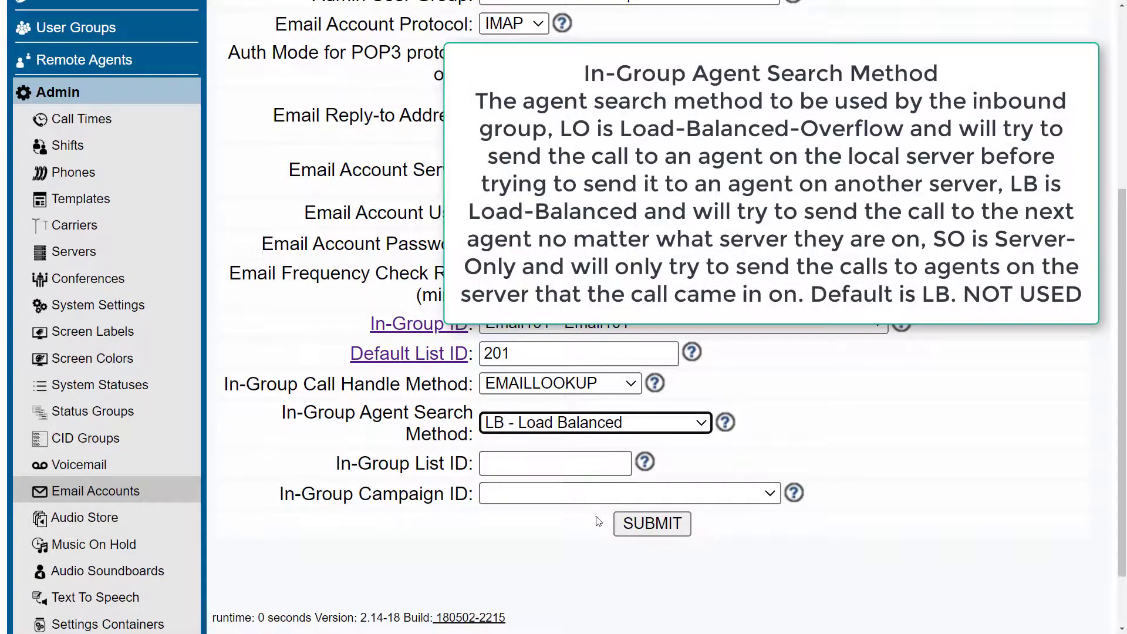
{"action": "left_click", "coordinate": [642, 532]}
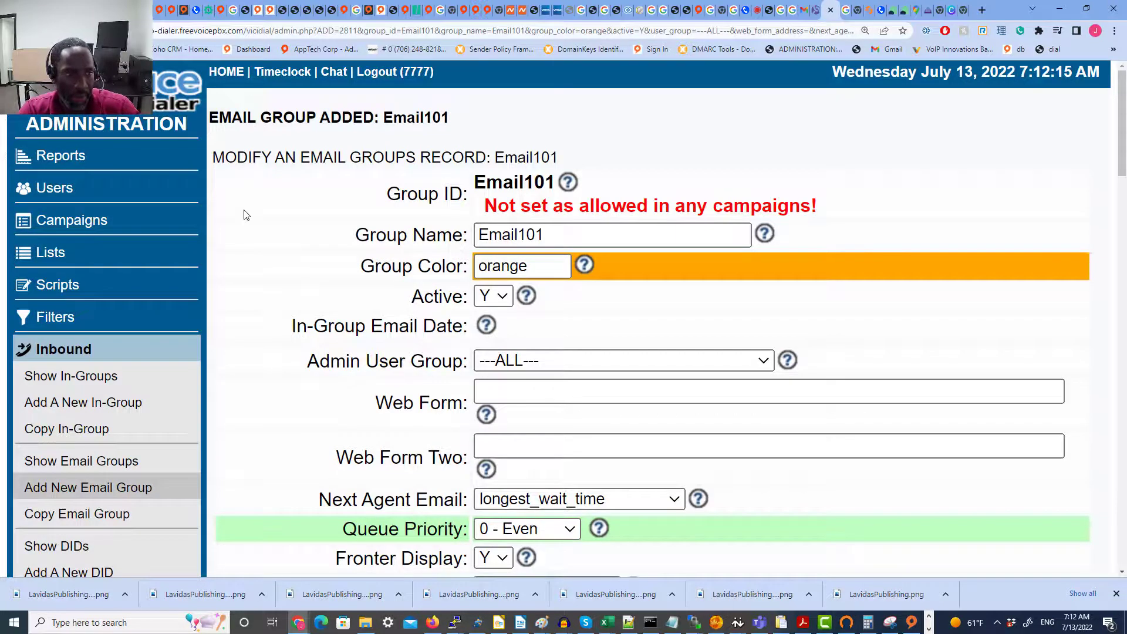
Step: Open the detail view of campaign 123456, TestCampaign1
{"action": "left_click", "coordinate": [78, 232]}
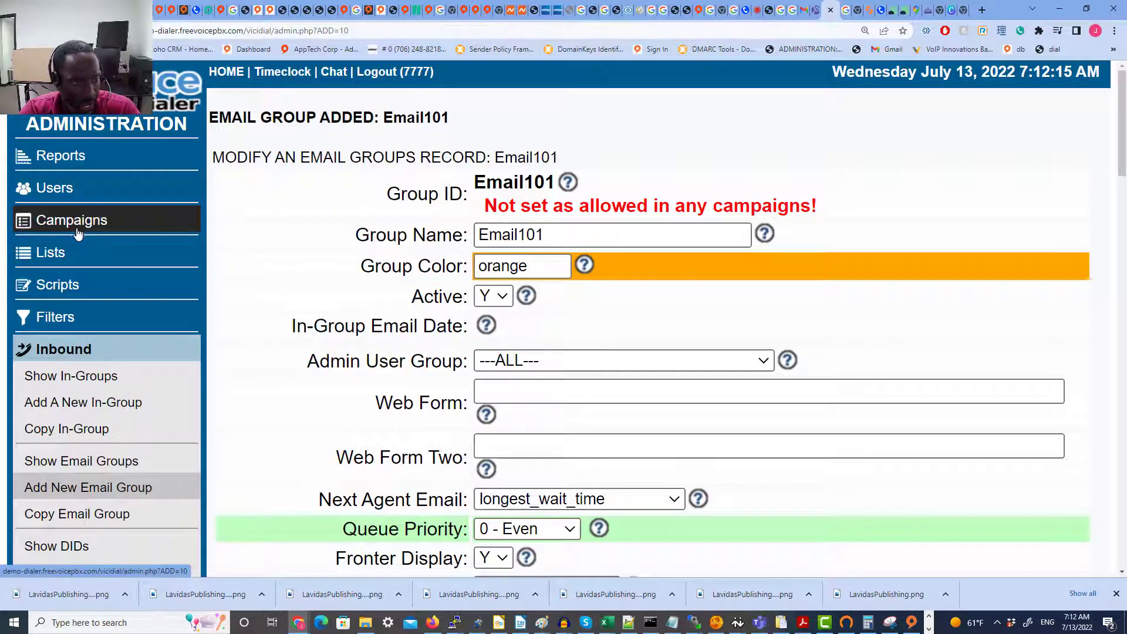
{"action": "scroll", "coordinate": [254, 342], "scroll_direction": "down", "scroll_amount": 4}
{"action": "scroll", "coordinate": [254, 342], "scroll_direction": "up", "scroll_amount": 2}
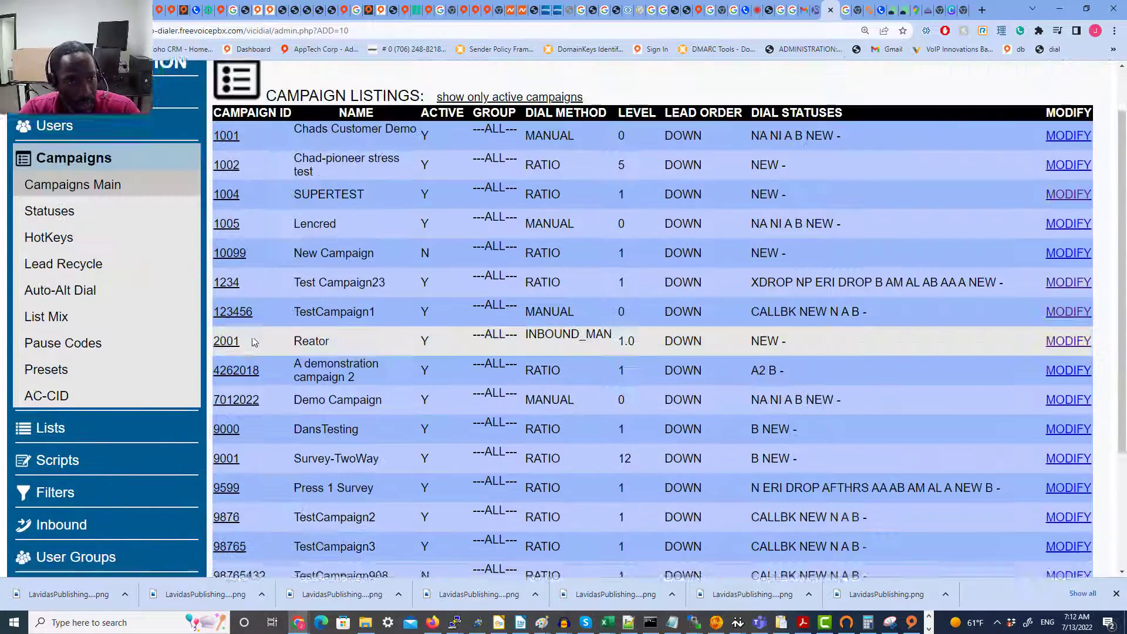
{"action": "left_click", "coordinate": [231, 318]}
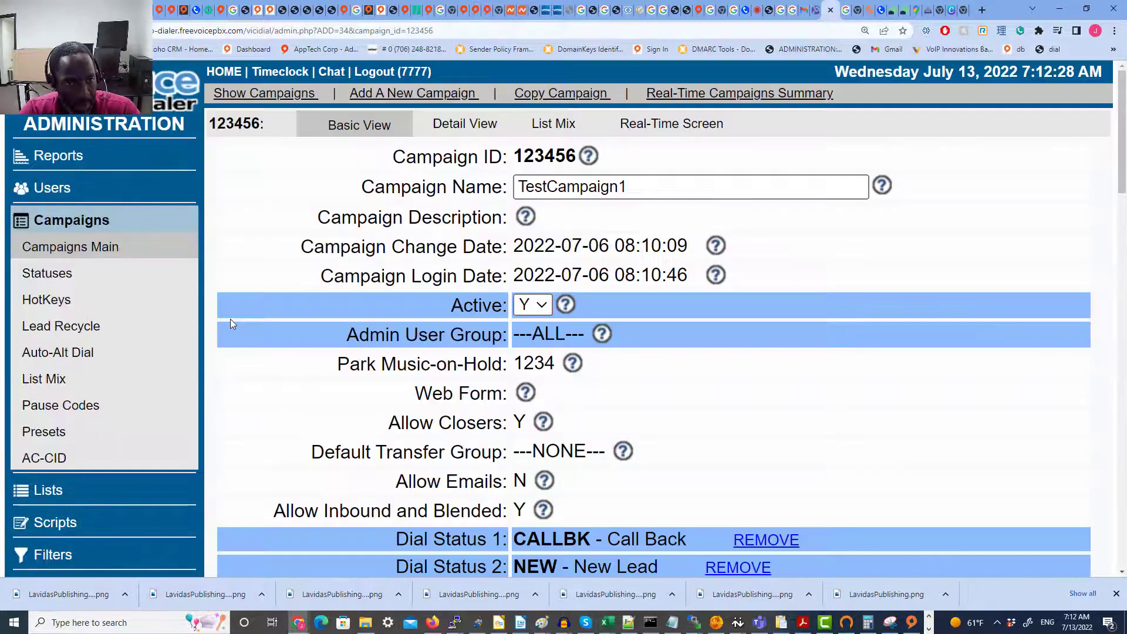
{"action": "left_click", "coordinate": [452, 128]}
Step: Enable Email101 in the campaign's list of allowed transfer groups
{"action": "scroll", "coordinate": [405, 229], "scroll_direction": "down", "scroll_amount": 20}
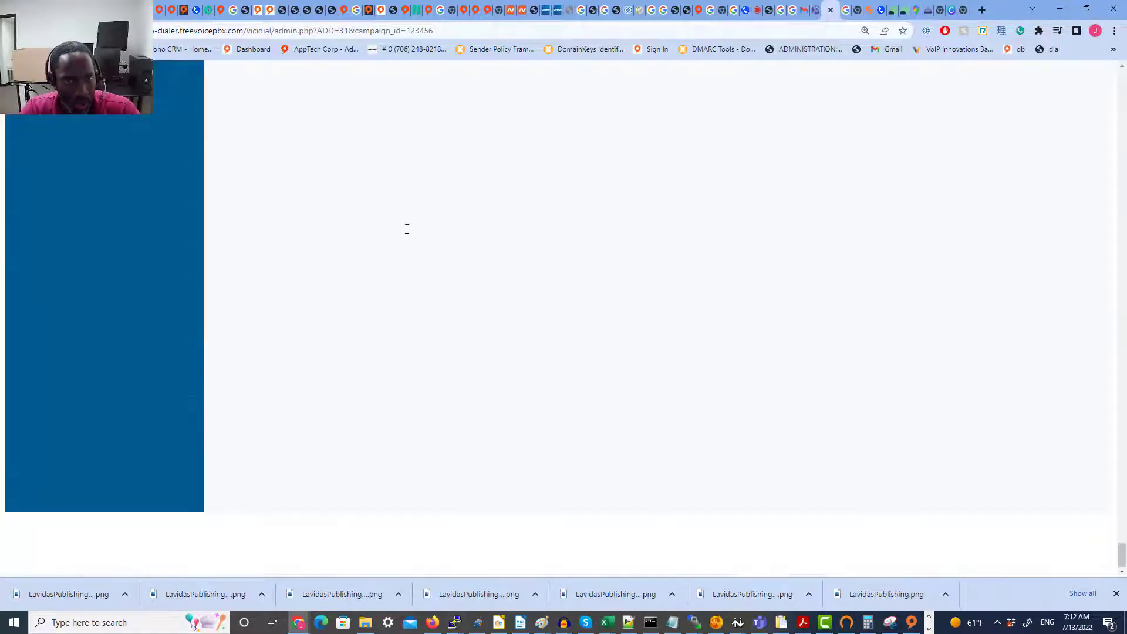
{"action": "scroll", "coordinate": [464, 309], "scroll_direction": "up", "scroll_amount": 10}
{"action": "scroll", "coordinate": [467, 309], "scroll_direction": "down", "scroll_amount": 1}
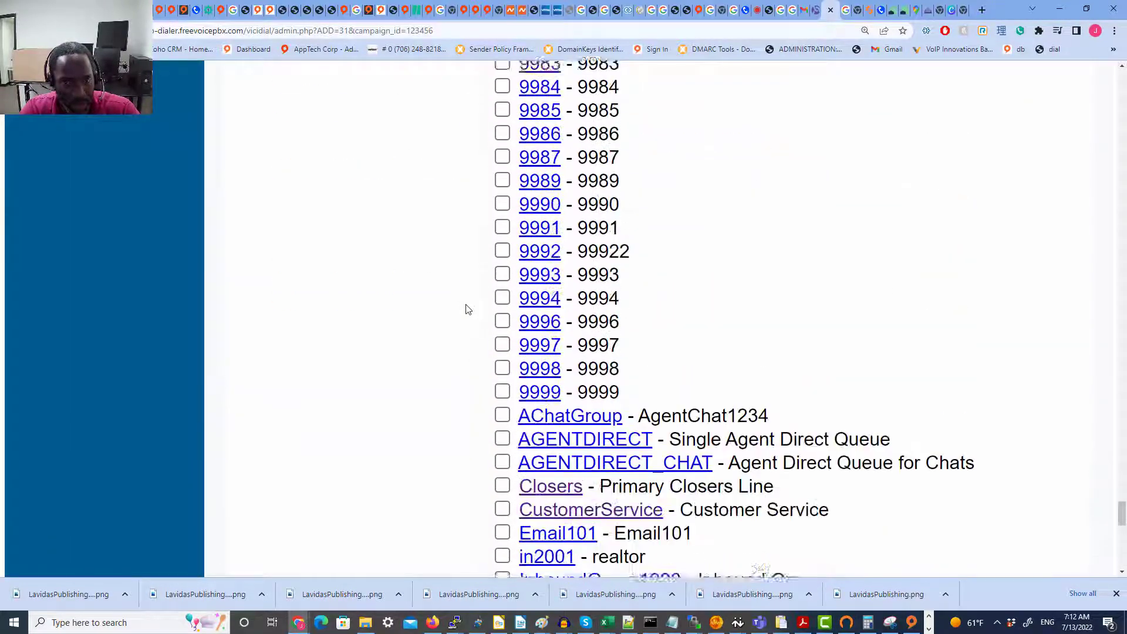
{"action": "left_click", "coordinate": [507, 527]}
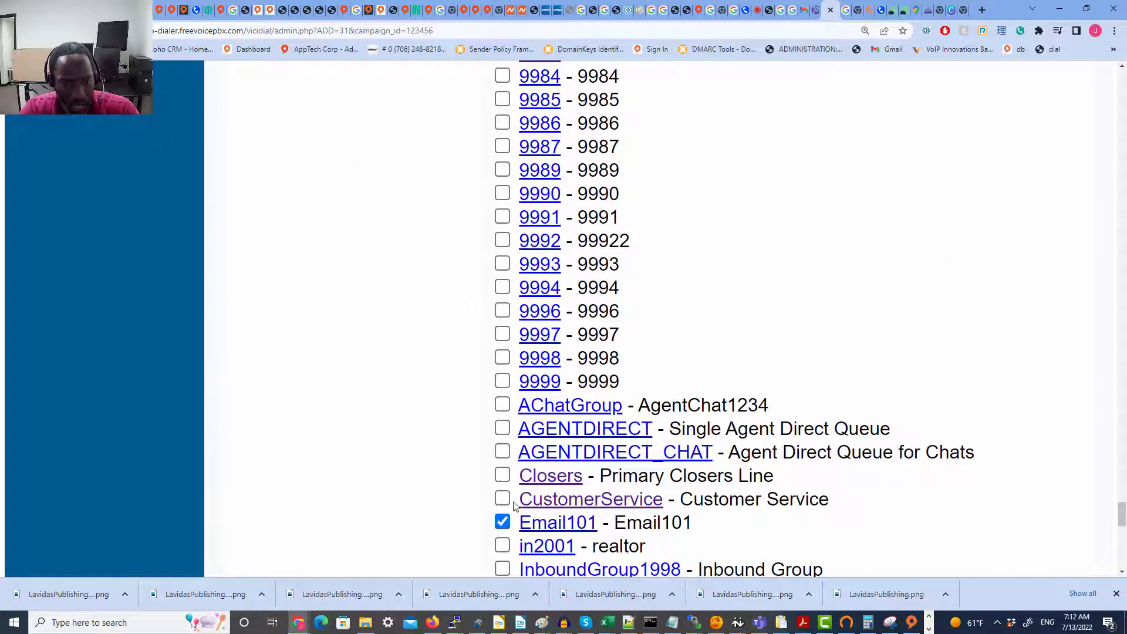
Step: Enable Email101 in the campaign's list of allowed inbound groups and submit the campaign changes
{"action": "scroll", "coordinate": [511, 511], "scroll_direction": "up", "scroll_amount": 20}
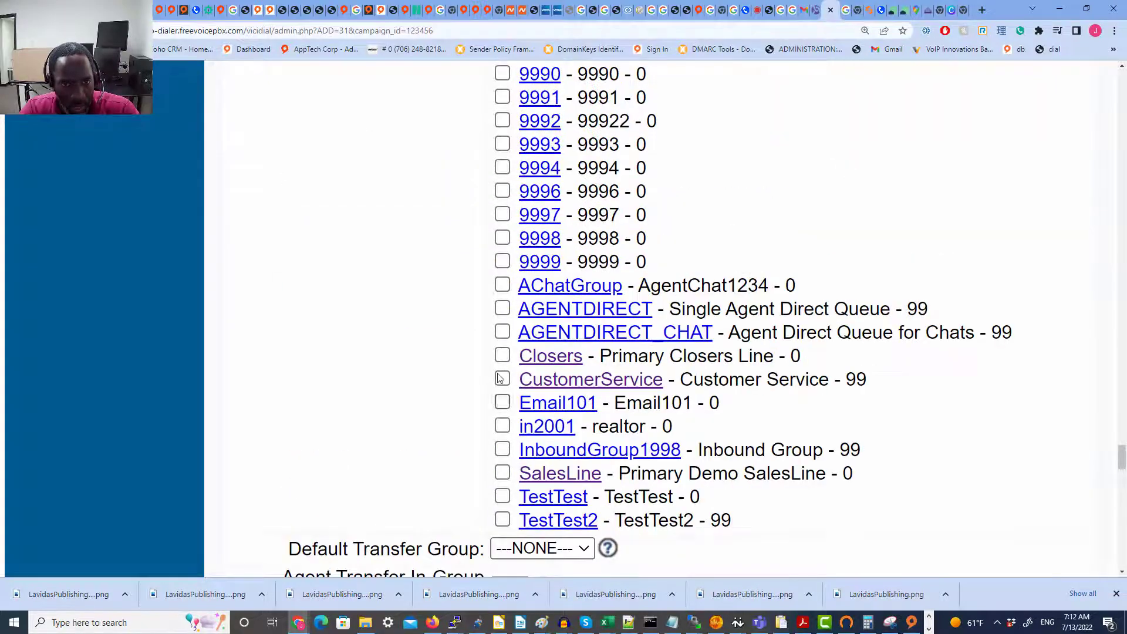
{"action": "left_click", "coordinate": [503, 403]}
{"action": "scroll", "coordinate": [503, 406], "scroll_direction": "down", "scroll_amount": 5}
{"action": "scroll", "coordinate": [502, 408], "scroll_direction": "down", "scroll_amount": 15}
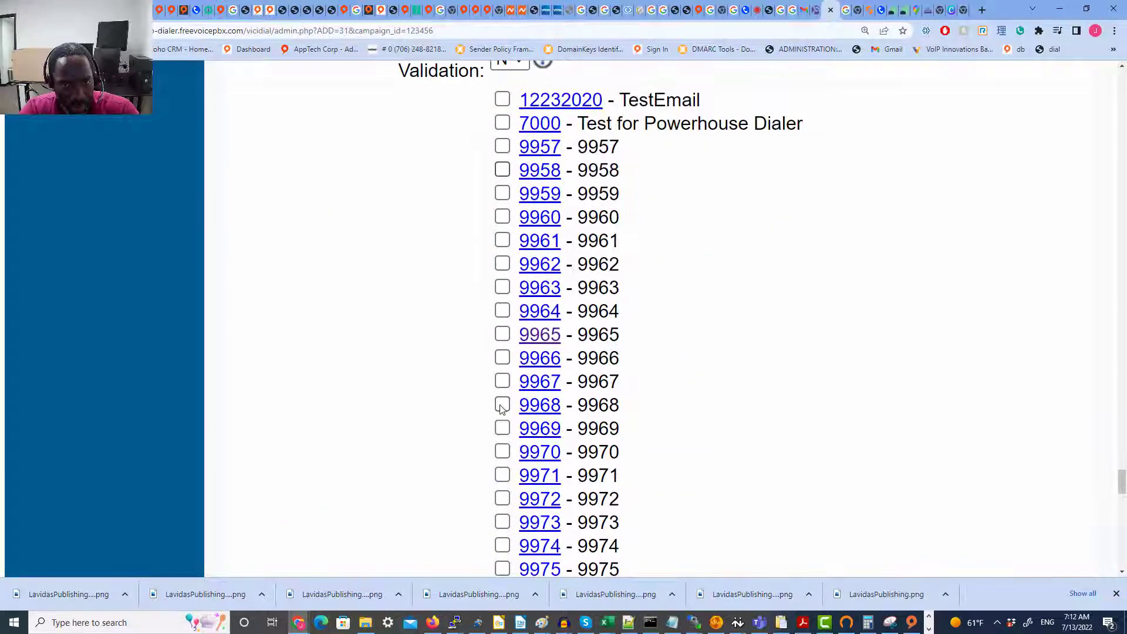
{"action": "scroll", "coordinate": [470, 458], "scroll_direction": "down", "scroll_amount": 6}
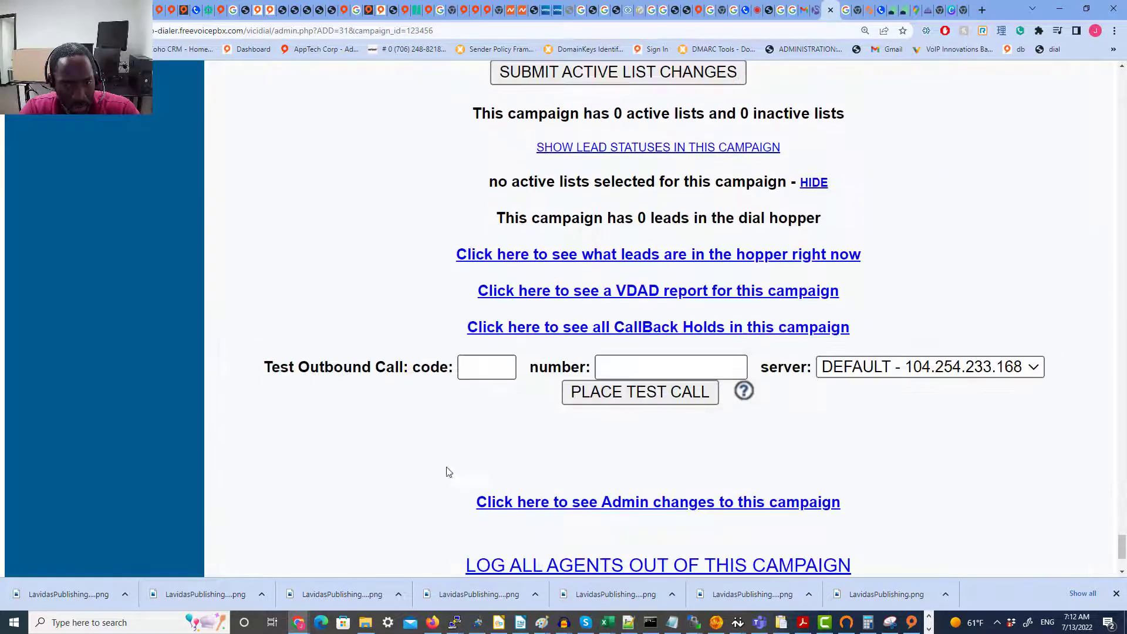
{"action": "scroll", "coordinate": [588, 411], "scroll_direction": "up", "scroll_amount": 7}
{"action": "left_click", "coordinate": [658, 376]}
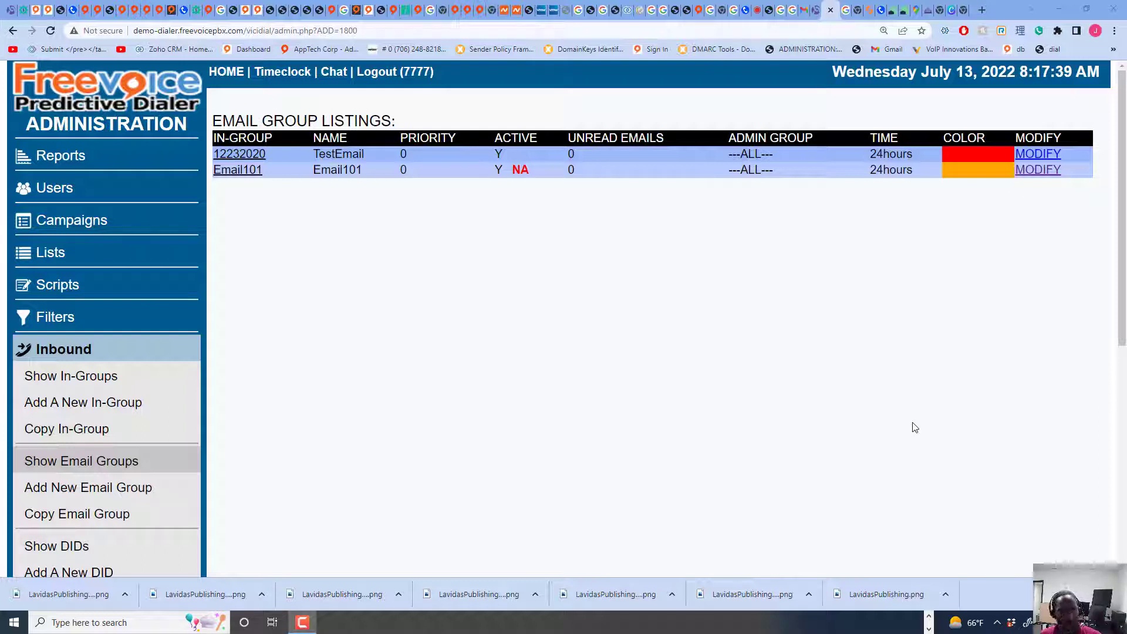
Step: Open campaign 1234, Test Campaign23, for modification and enable Email101 in its allowed transfer groups
{"action": "left_click", "coordinate": [117, 222]}
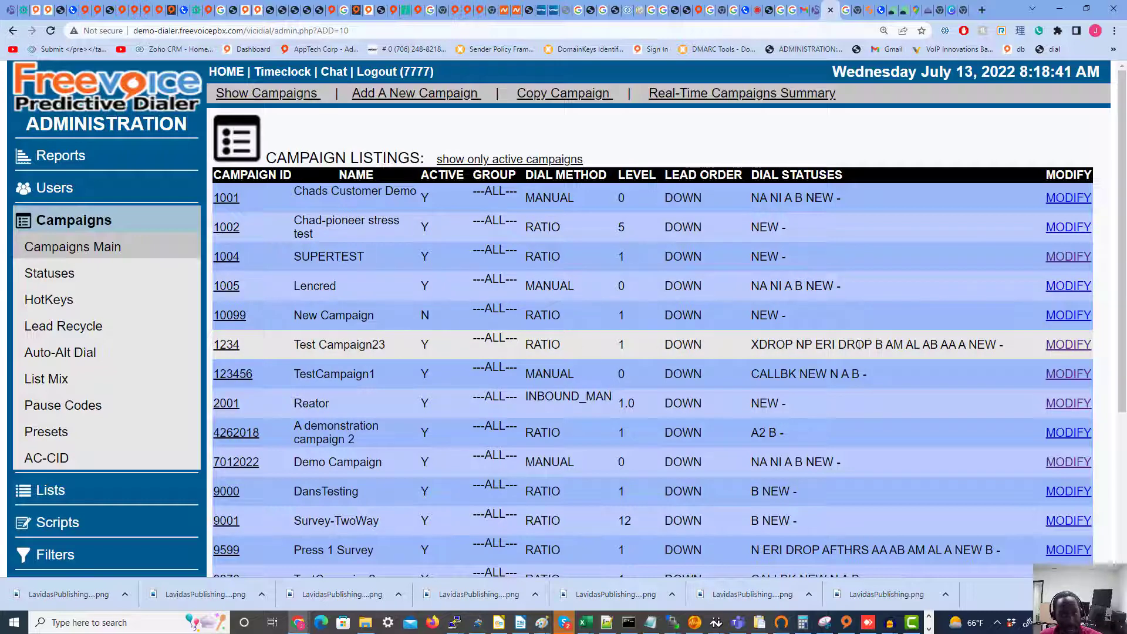
{"action": "left_click", "coordinate": [1059, 345]}
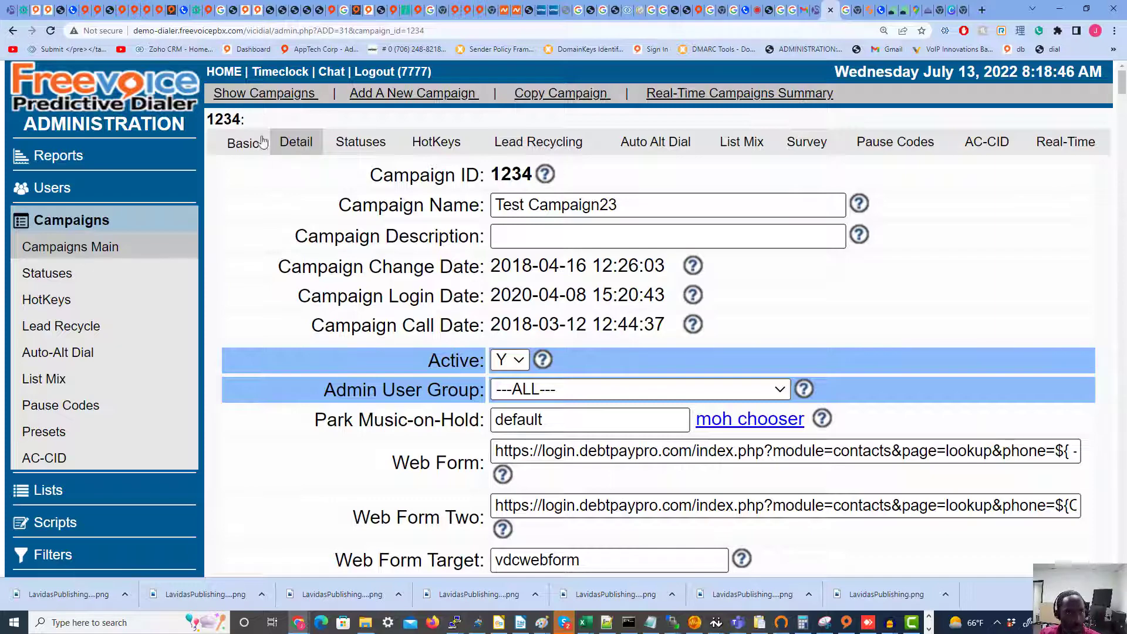
{"action": "key", "text": "End"}
{"action": "scroll", "coordinate": [737, 329], "scroll_direction": "up", "scroll_amount": 13}
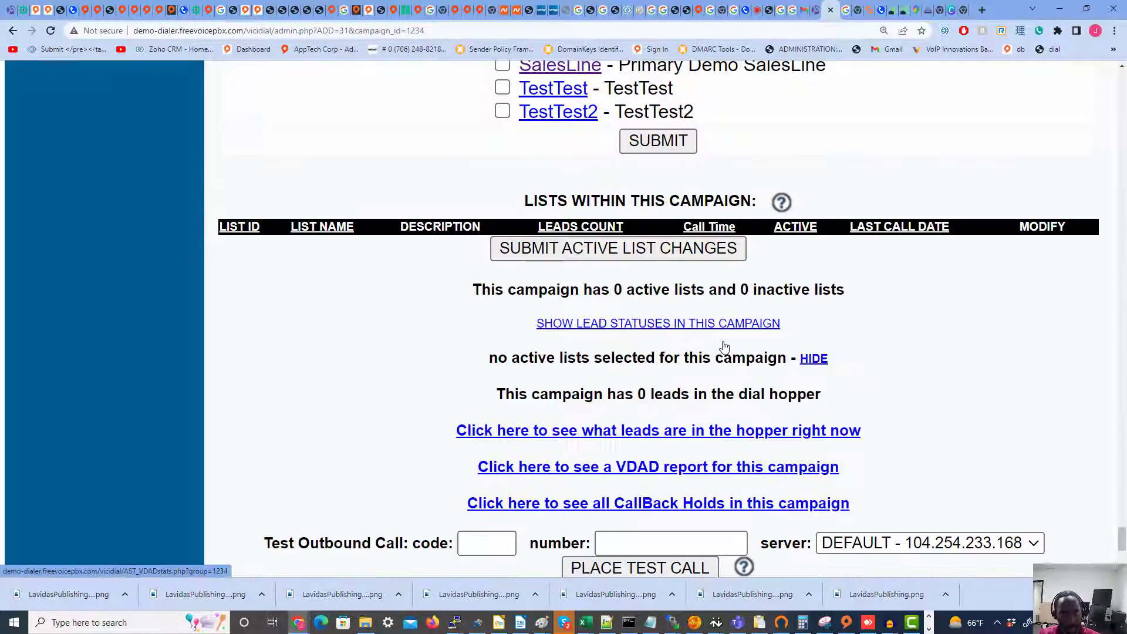
{"action": "scroll", "coordinate": [578, 413], "scroll_direction": "up", "scroll_amount": 2}
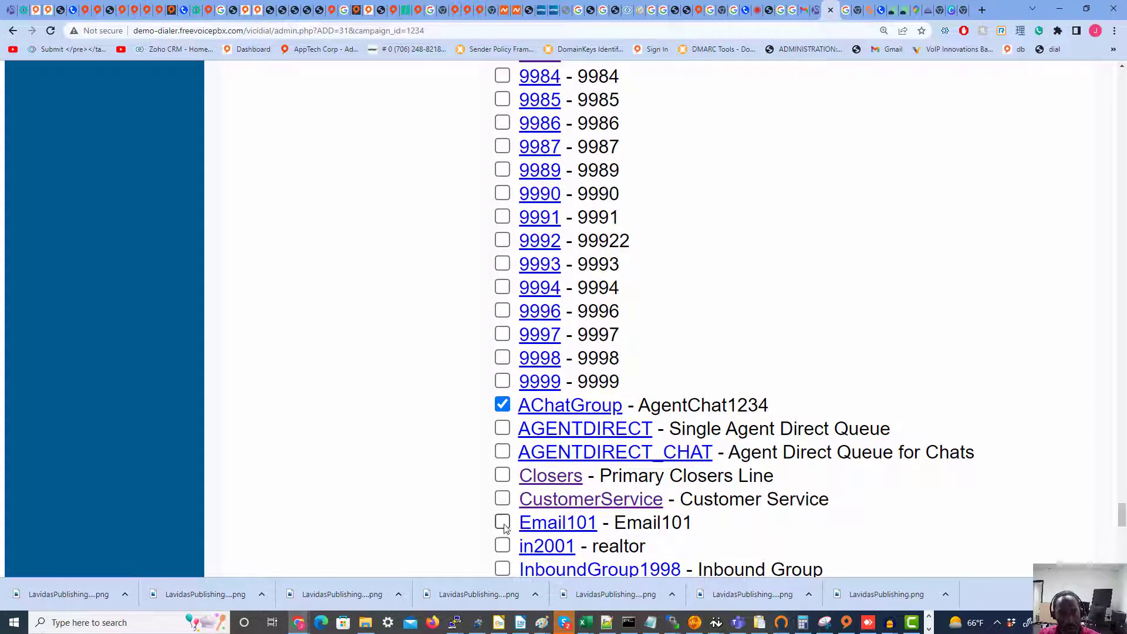
{"action": "left_click", "coordinate": [503, 522]}
Step: Enable Email101 in the allowed inbound groups of campaign 1234 and submit the campaign changes
{"action": "scroll", "coordinate": [564, 470], "scroll_direction": "up", "scroll_amount": 15}
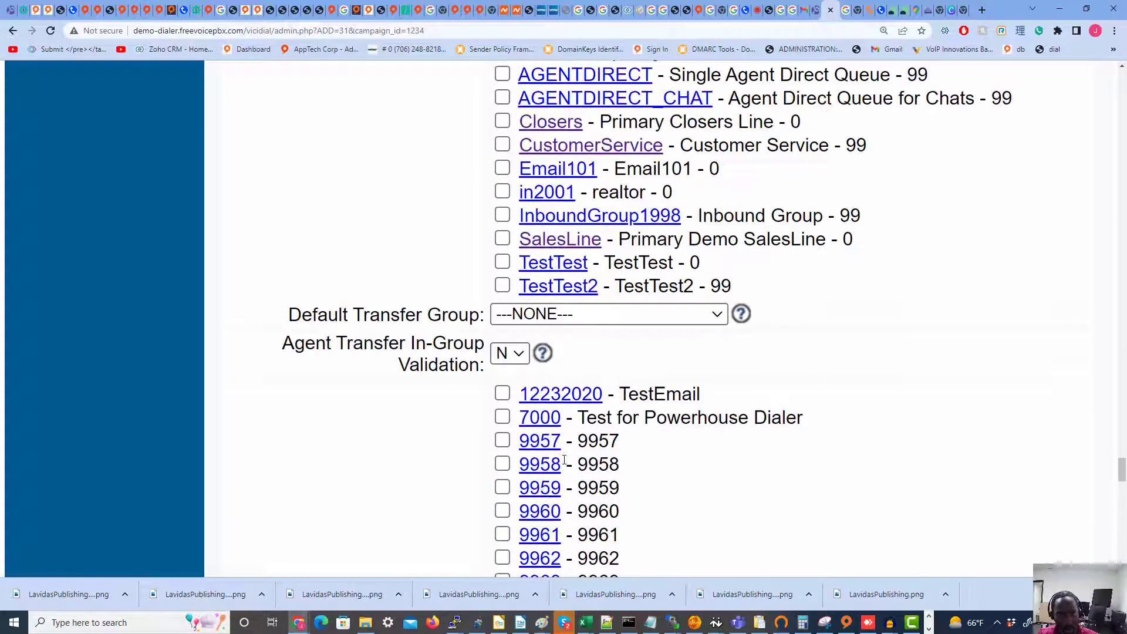
{"action": "scroll", "coordinate": [565, 459], "scroll_direction": "up", "scroll_amount": 3}
{"action": "left_click", "coordinate": [503, 344]}
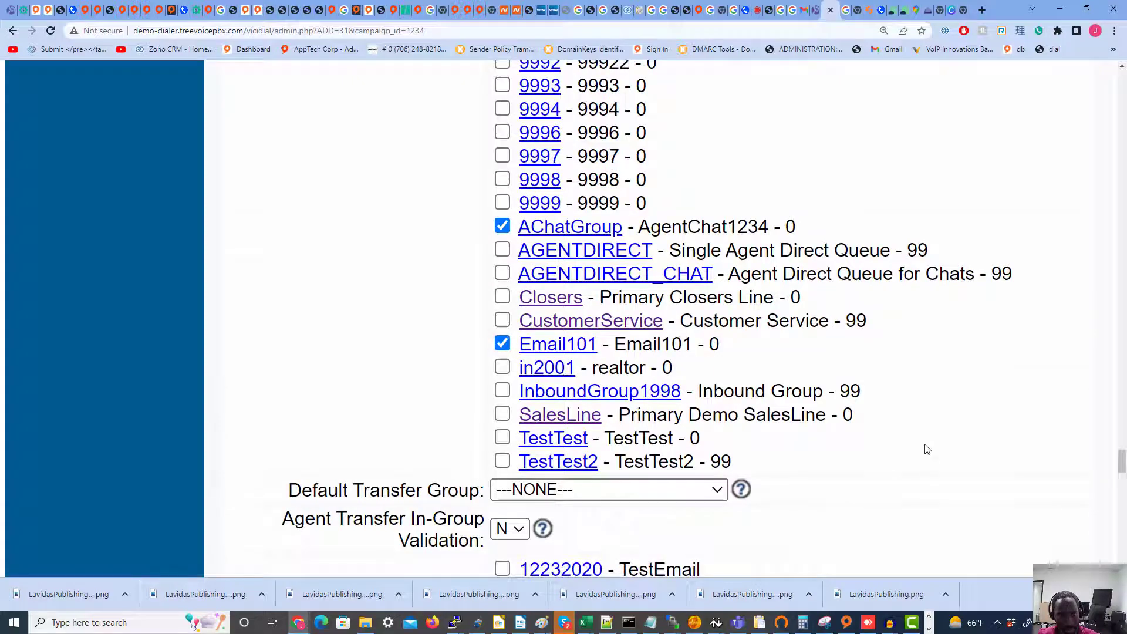
{"action": "scroll", "coordinate": [924, 448], "scroll_direction": "down", "scroll_amount": 20}
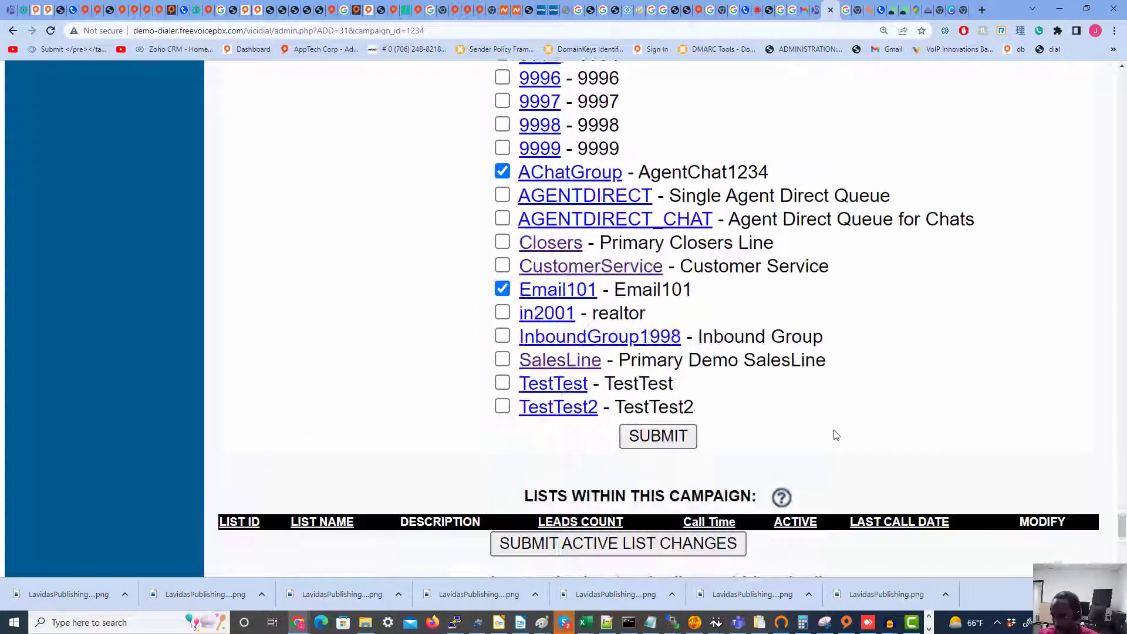
{"action": "scroll", "coordinate": [837, 435], "scroll_direction": "down", "scroll_amount": 6}
{"action": "scroll", "coordinate": [698, 264], "scroll_direction": "up", "scroll_amount": 3}
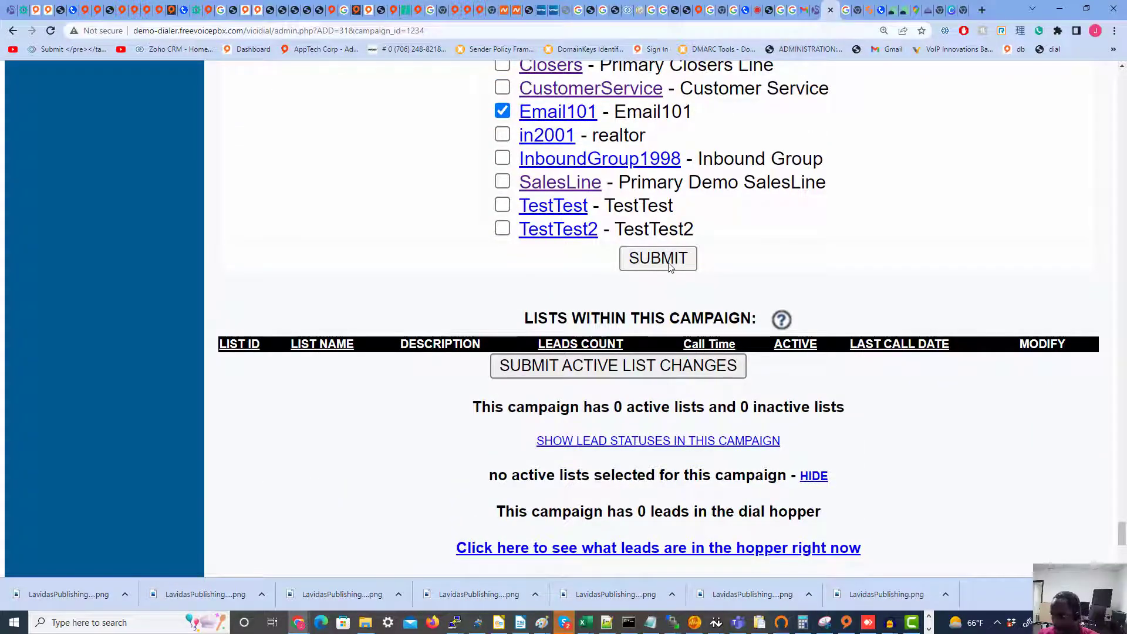
{"action": "left_click", "coordinate": [658, 258]}
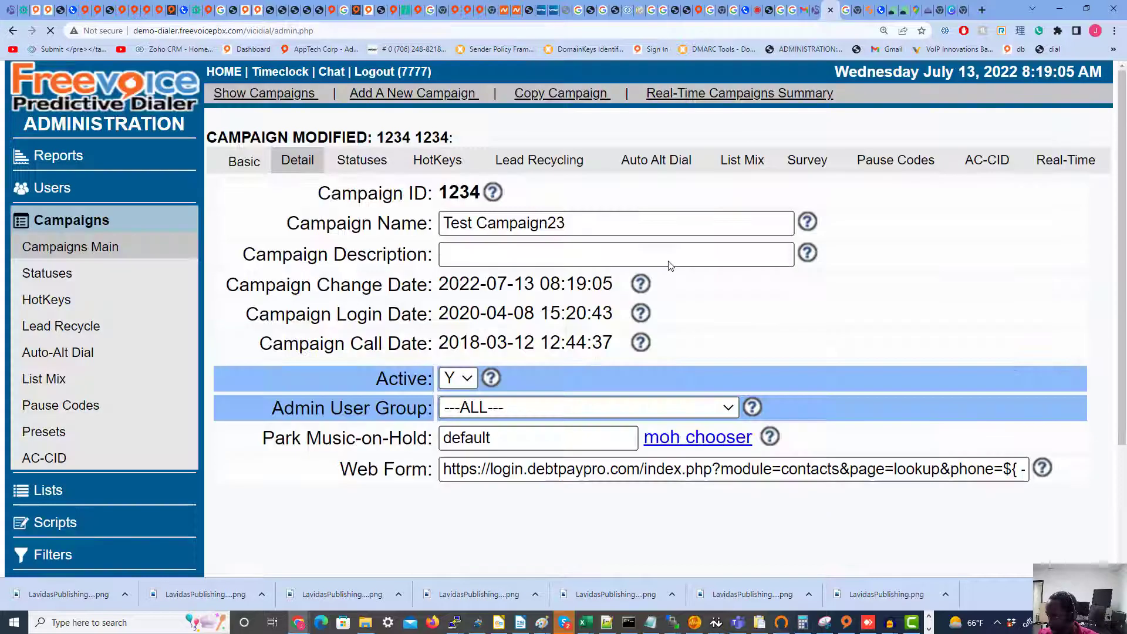